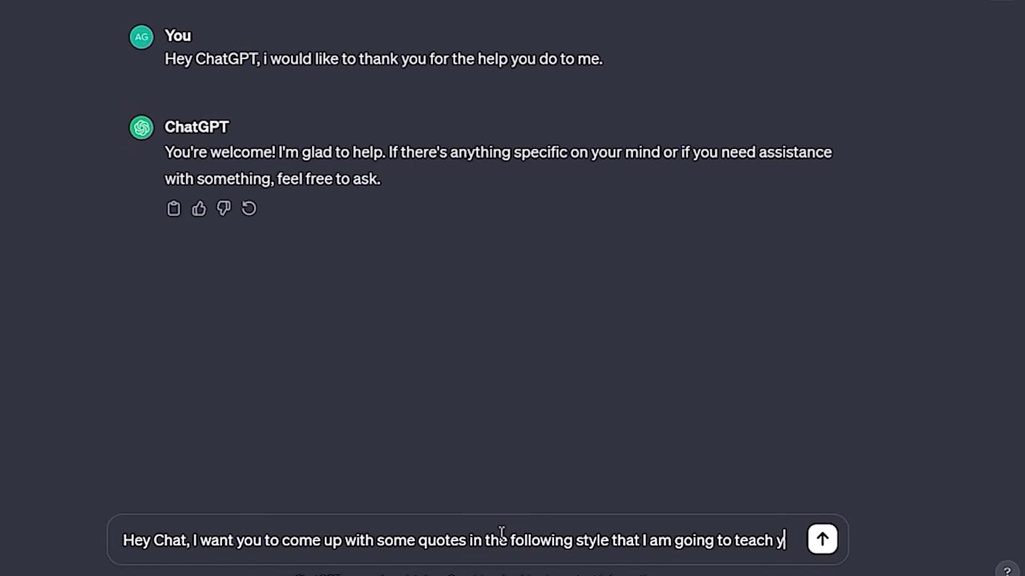
# - Write a prompt requesting two-part quotes whose first part leaves people intrigued to know the second, and introduce two examples
pyautogui.write('you now.')
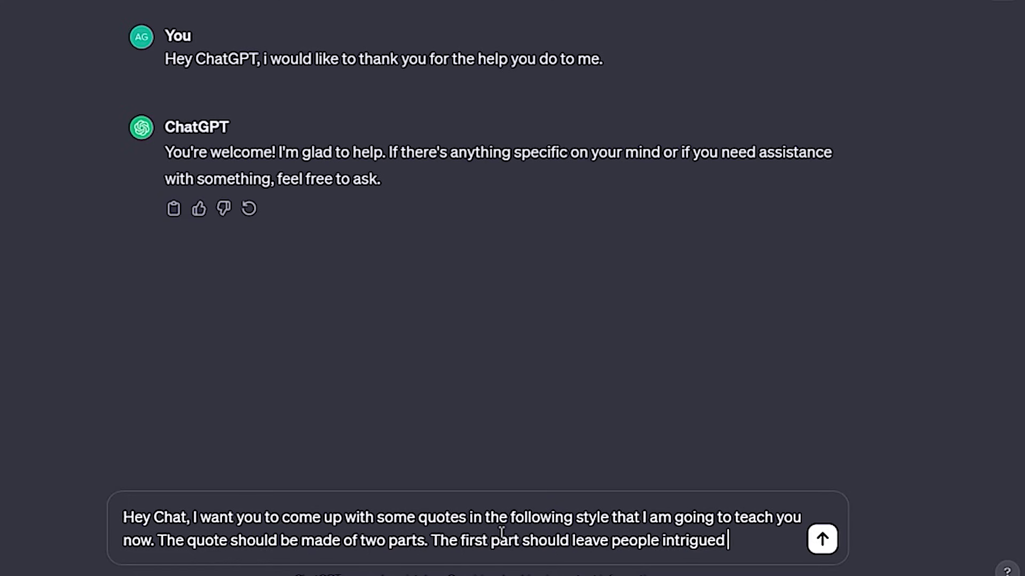
pyautogui.write('he second part.')
pyautogui.hotkey('shift', 'Return')
pyautogui.hotkey('shift', 'Return')
pyautogui.write('Here are two examples for the same.')
# - Add the First Example to the prompt, with first part "If you love someone then," and second part "You have to let them go!"
pyautogui.hotkey('shift', 'Return')
pyautogui.hotkey('shift', 'Return')
pyautogui.write('First Example:')
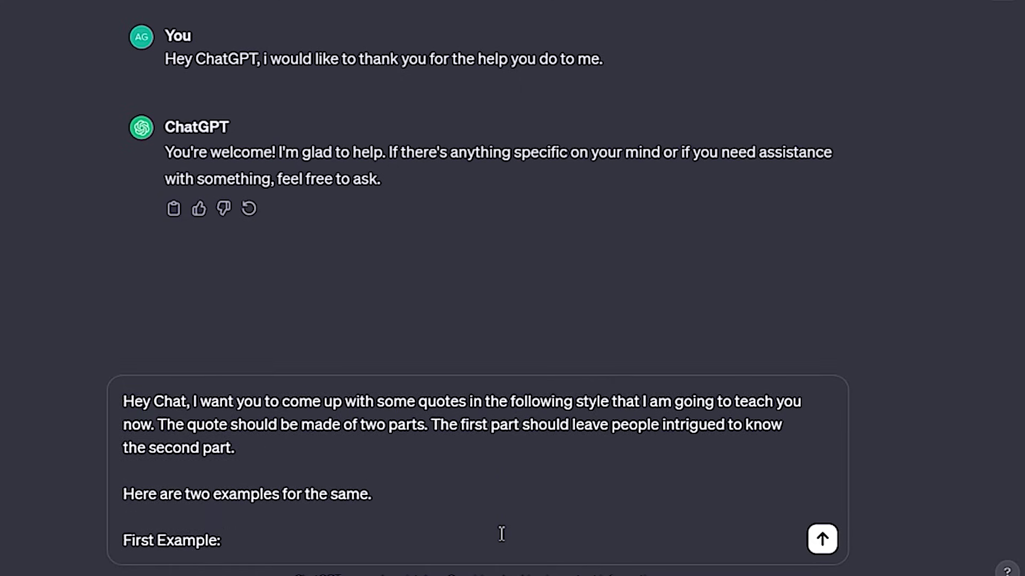
pyautogui.hotkey('shift', 'Return')
pyautogui.write('art:')
pyautogui.hotkey('shift', 'Return')
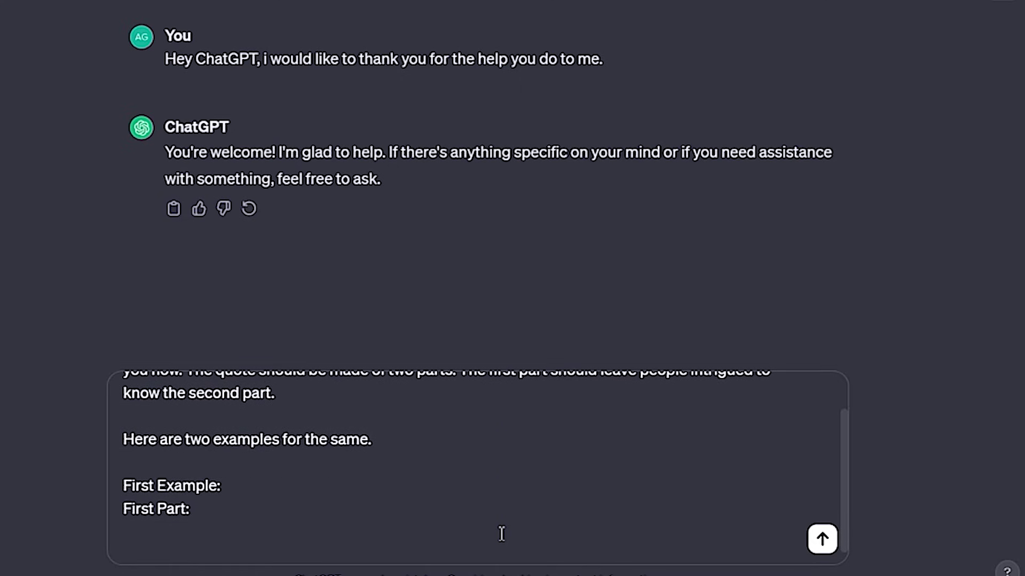
pyautogui.write('n,')
pyautogui.hotkey('shift', 'Return')
pyautogui.hotkey('shift', 'Return')
pyautogui.write('second Part:')
pyautogui.hotkey('shift', 'Return')
pyautogui.hotkey('shift', 'Return')
pyautogui.write('You have to let them go!')
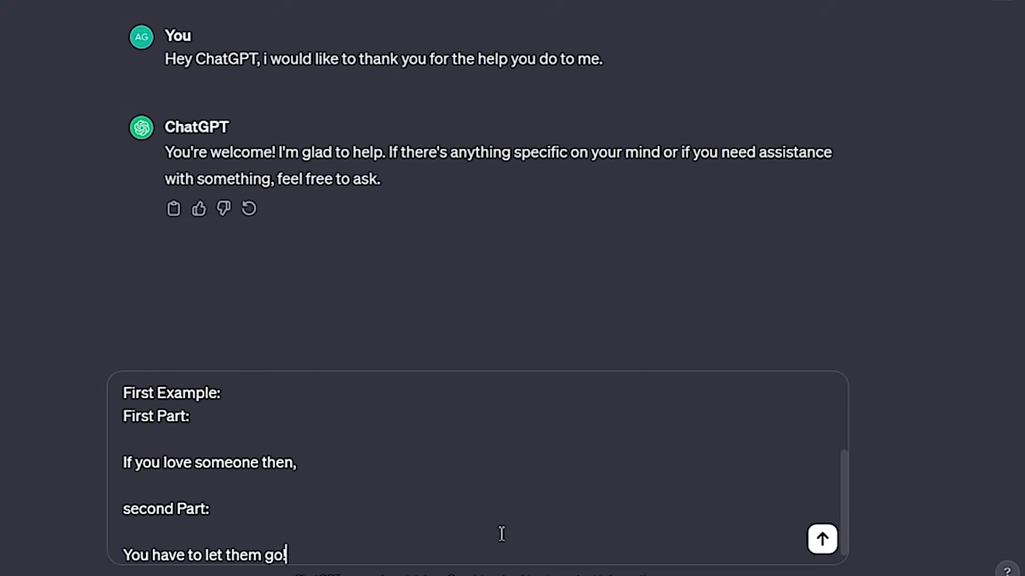
# - Add the Second Example, with first part "If you love some one then," and second part "You just know, no matter what others say."
pyautogui.hotkey('shift', 'Return')
pyautogui.hotkey('shift', 'Return')
pyautogui.write('Second Example:')
pyautogui.hotkey('shift', 'Return')
pyautogui.write('First Part:')
pyautogui.hotkey('shift', 'Return')
pyautogui.hotkey('shift', 'Return')
pyautogui.write('If you love some one then')
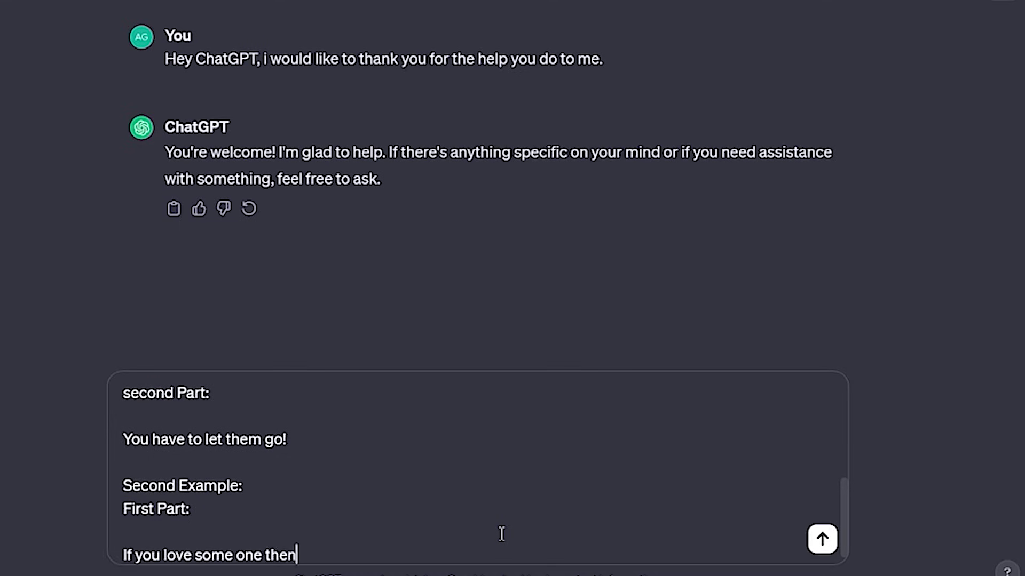
pyautogui.write(',')
pyautogui.hotkey('shift', 'Return')
pyautogui.hotkey('shift', 'Return')
pyautogui.write('Second Part:')
pyautogui.hotkey('shift', 'Return')
pyautogui.hotkey('shift', 'Return')
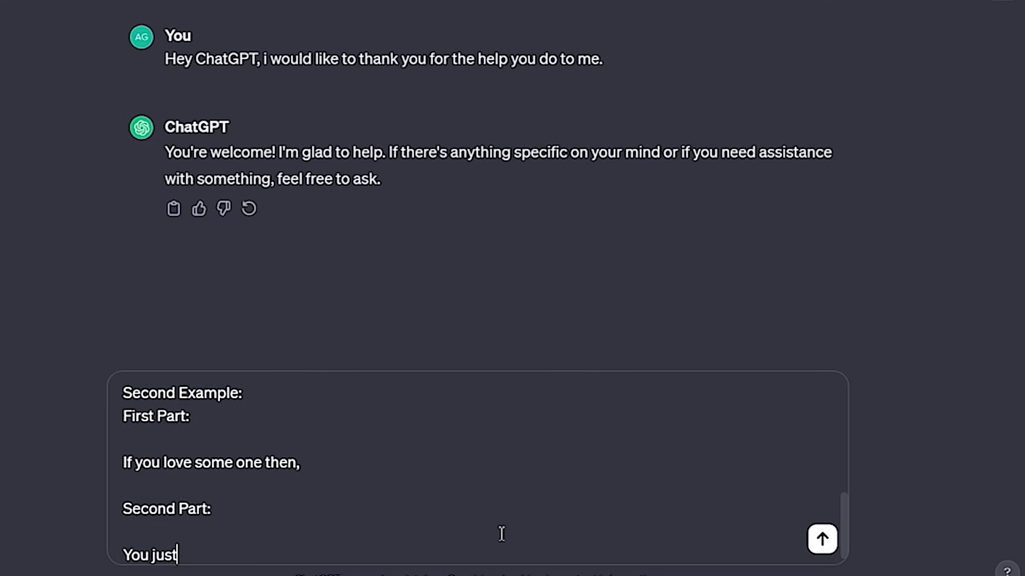
pyautogui.write('You just know, no matter what others say.')
# - End the prompt with "If you understand this Say yes." on a separate line and send it
pyautogui.hotkey('shift', 'Return')
pyautogui.hotkey('shift', 'Return')
pyautogui.write('If y')
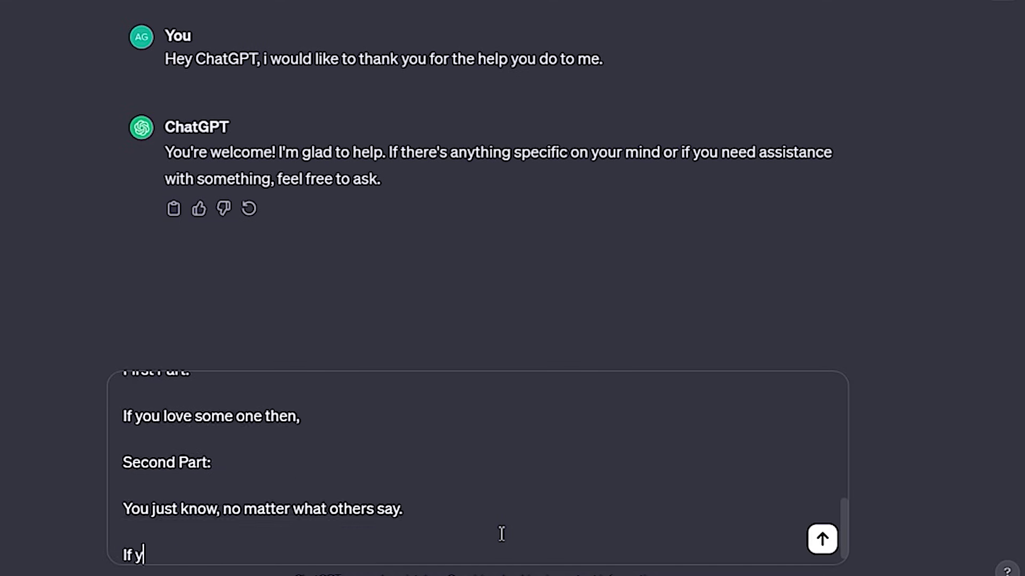
pyautogui.write('ou understand this Say yes.')
pyautogui.press('Return')
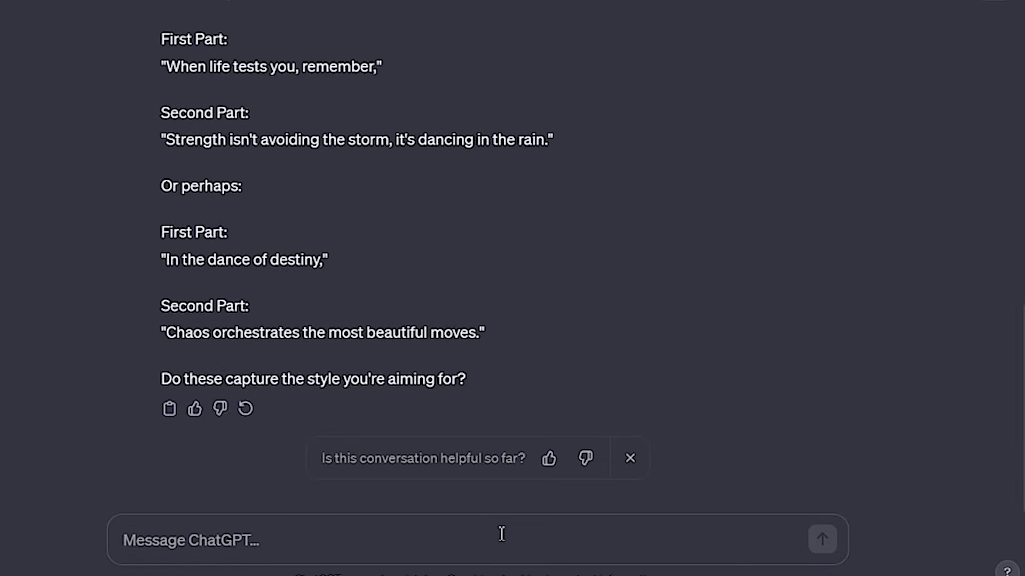
# - Send the follow-up request "Give me one example."
pyautogui.write('Give me one example')
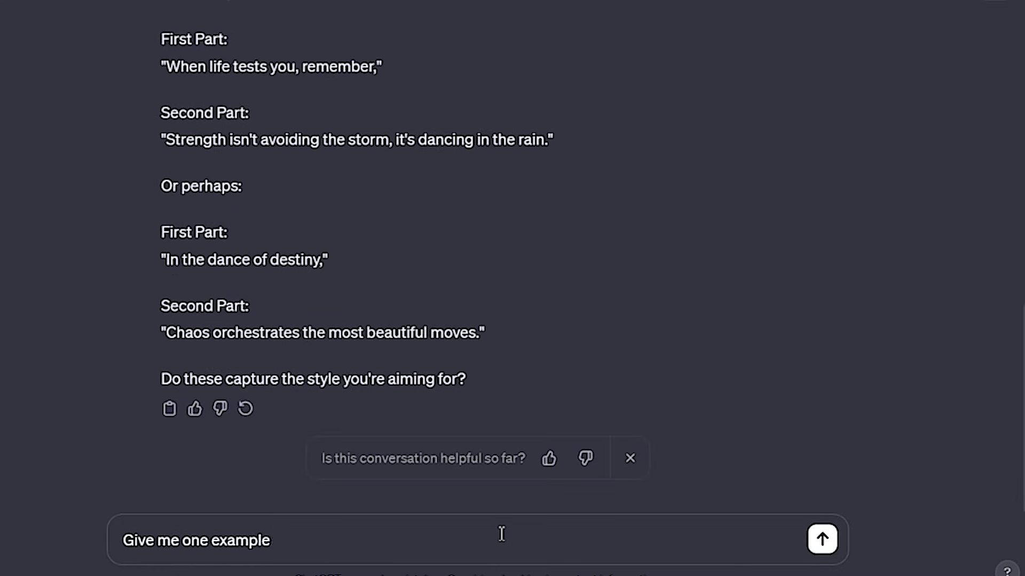
pyautogui.write('.')
pyautogui.press('Return')
# - Ask for one example per theme, listing Theme 1: Boys Facts, Theme 2: Girls Facts and Theme 3: Friendship Facts on separate lines, and send
pyautogui.write('Yes, now keeping the abo')
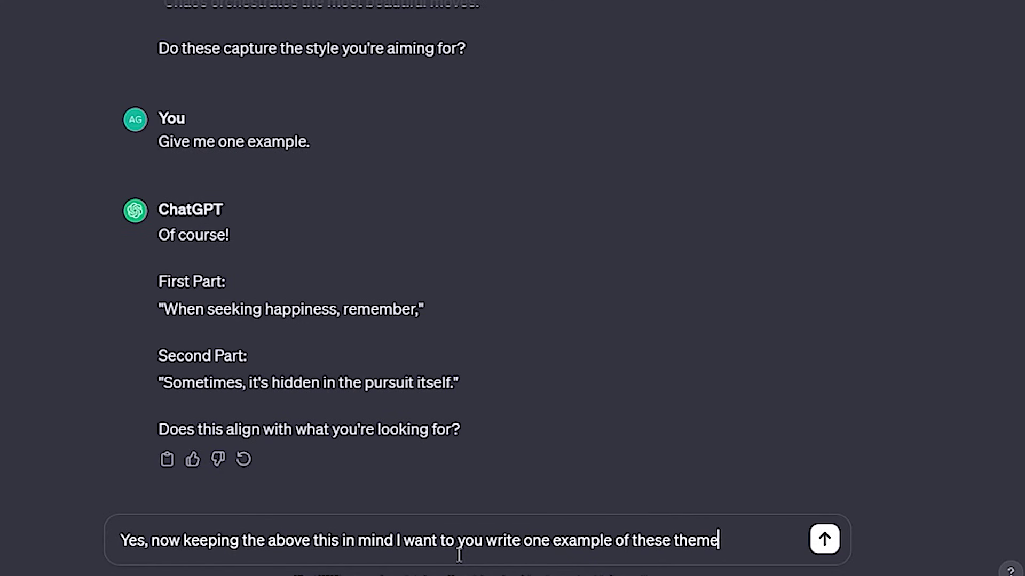
pyautogui.hotkey('shift', 'Return')
pyautogui.write('Theme 1:')
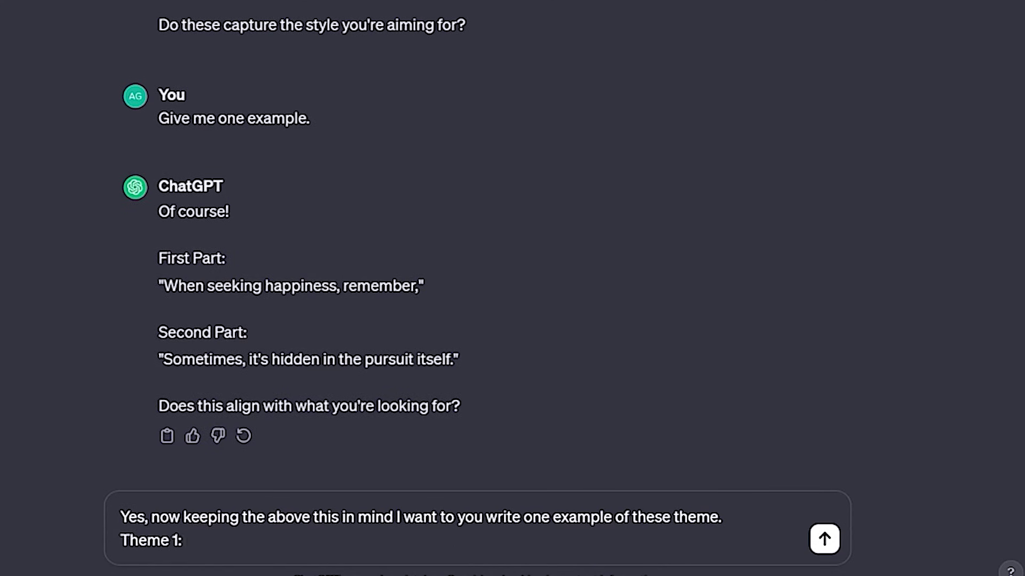
pyautogui.write(' Boys Facts')
pyautogui.hotkey('shift', 'Return')
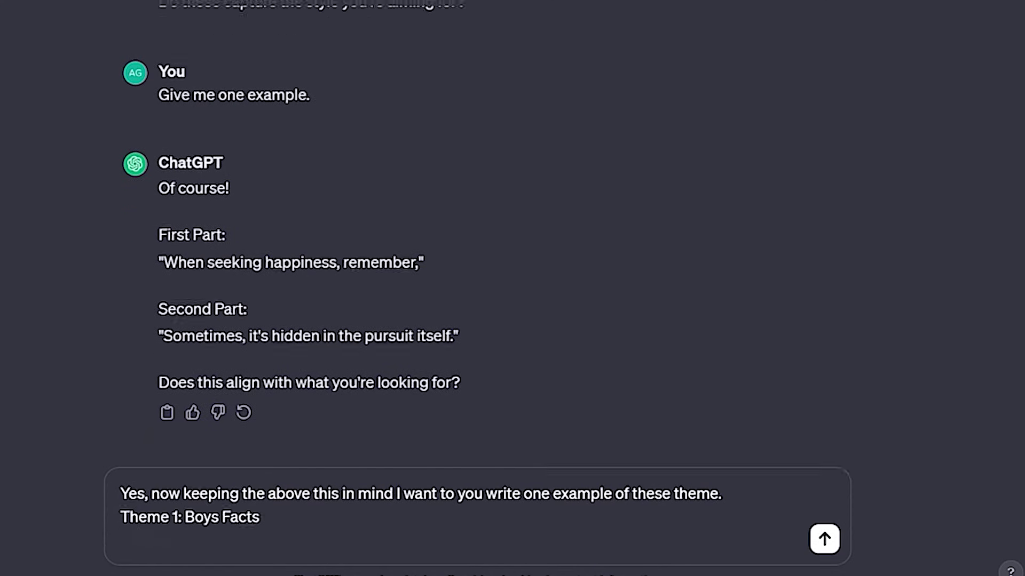
pyautogui.write('Theme 2: Girls Fac')
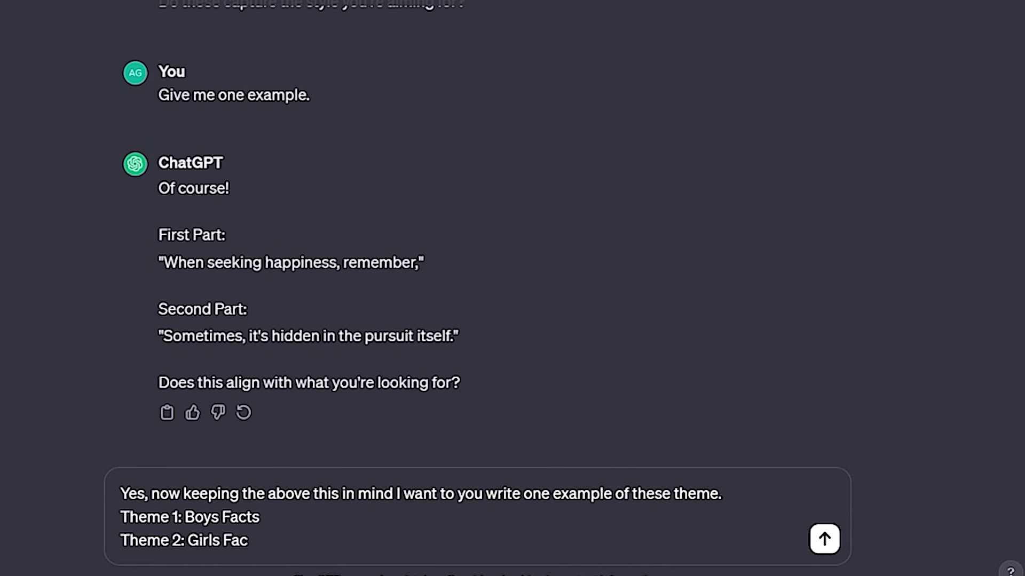
pyautogui.write('ts')
pyautogui.hotkey('shift', 'Return')
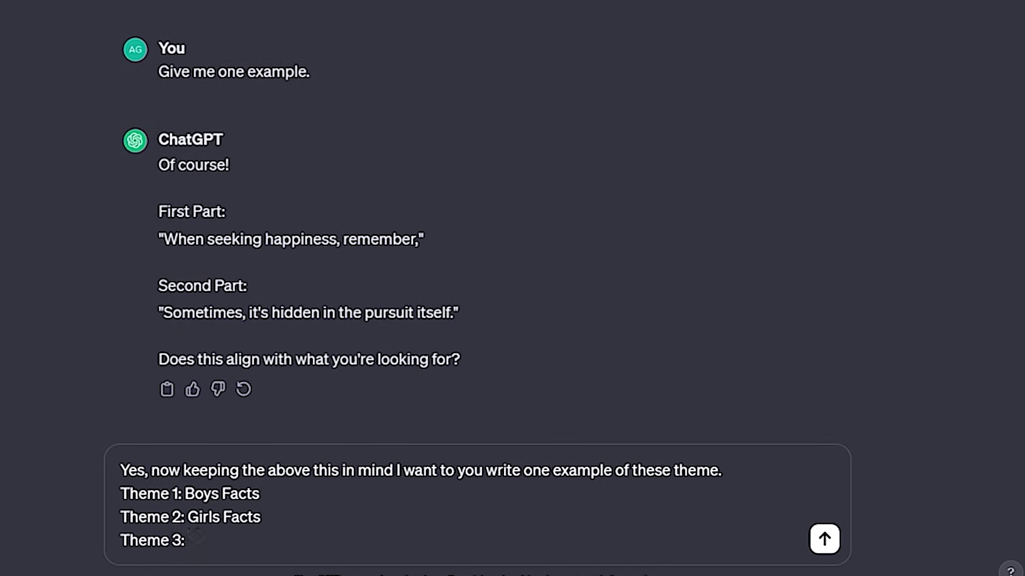
pyautogui.press('Return')
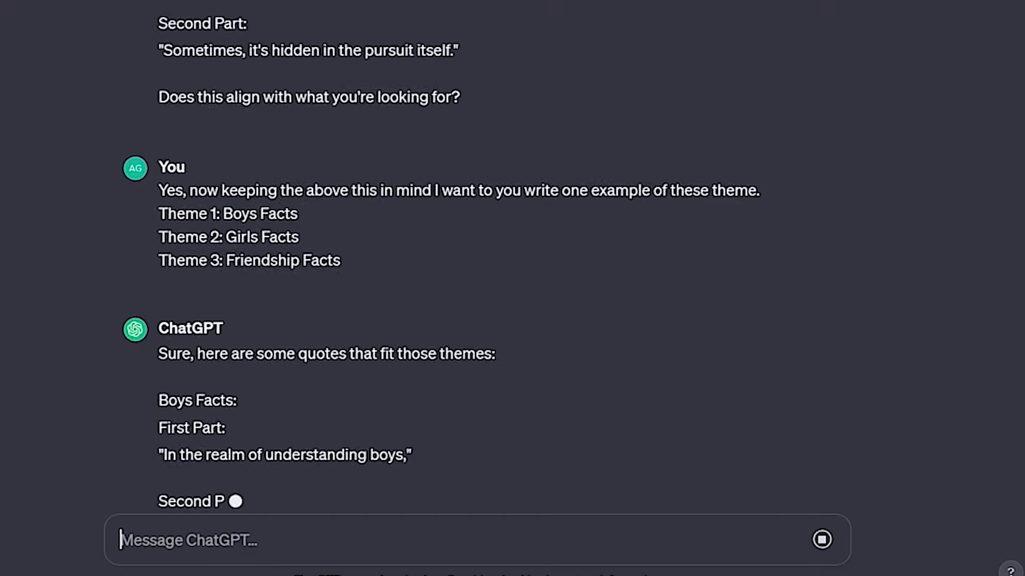
# - Send the reply "Great work chat!"
pyautogui.write('Great ')
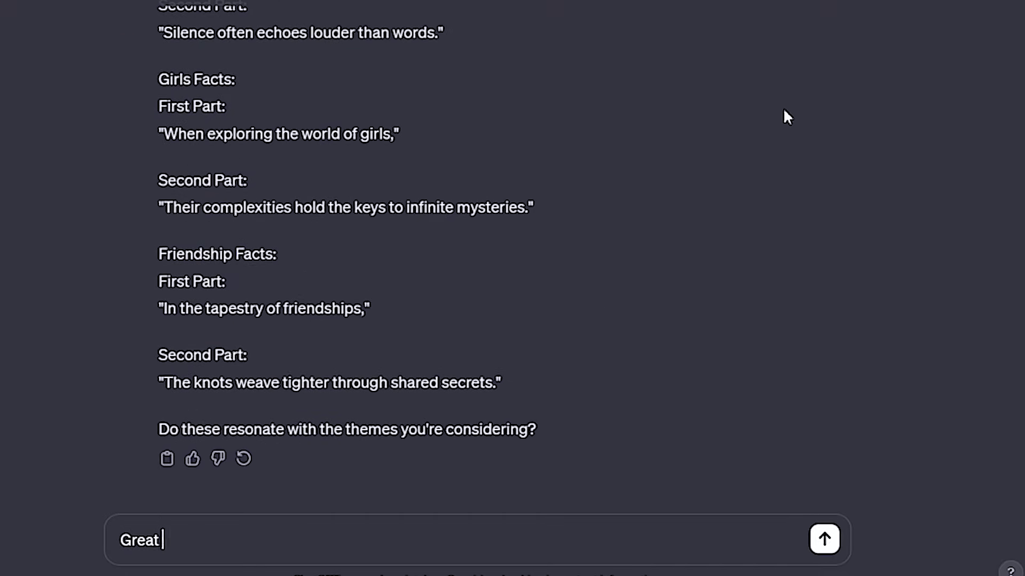
pyautogui.write('work chat!')
pyautogui.press('Return')
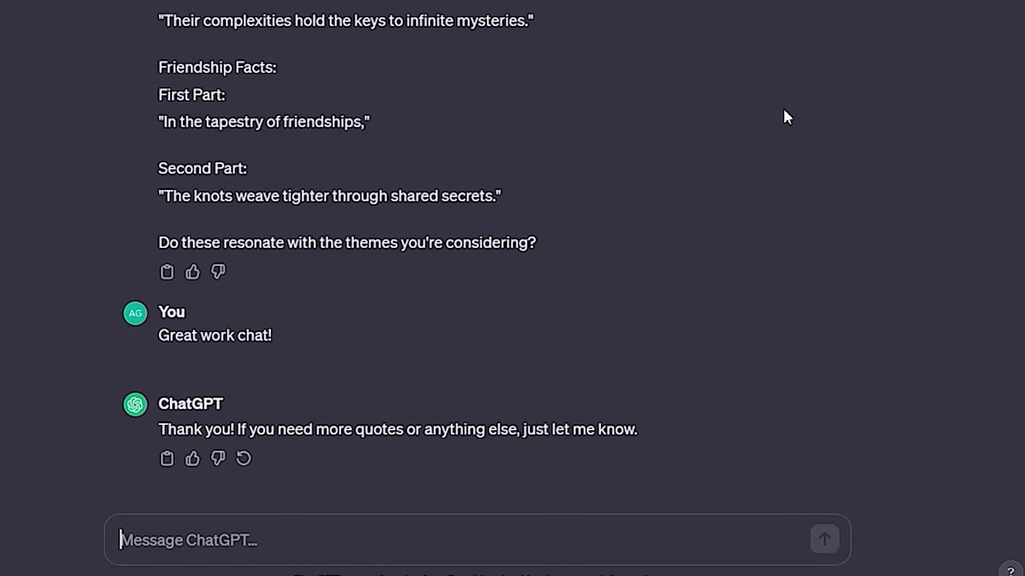
# - Draft a request for at least 30 quotes for each given theme in excel format, categorising the theme in one Column
pyautogui.write('Hey Chat, now I want you to write quotes on the given themes. Write at least 30 quotes for each theme')
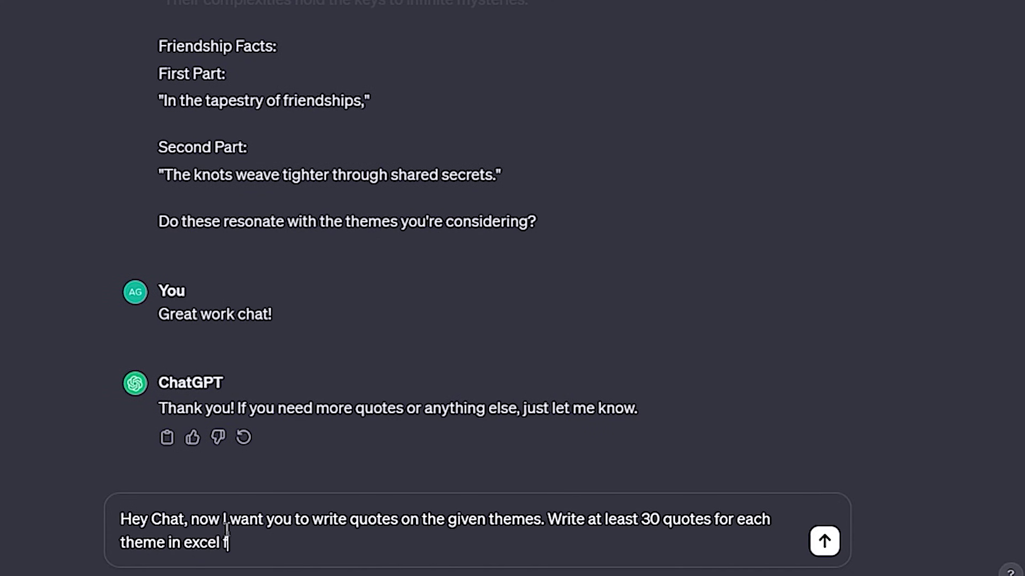
pyautogui.write(' in excel format- Catergorising the theme')
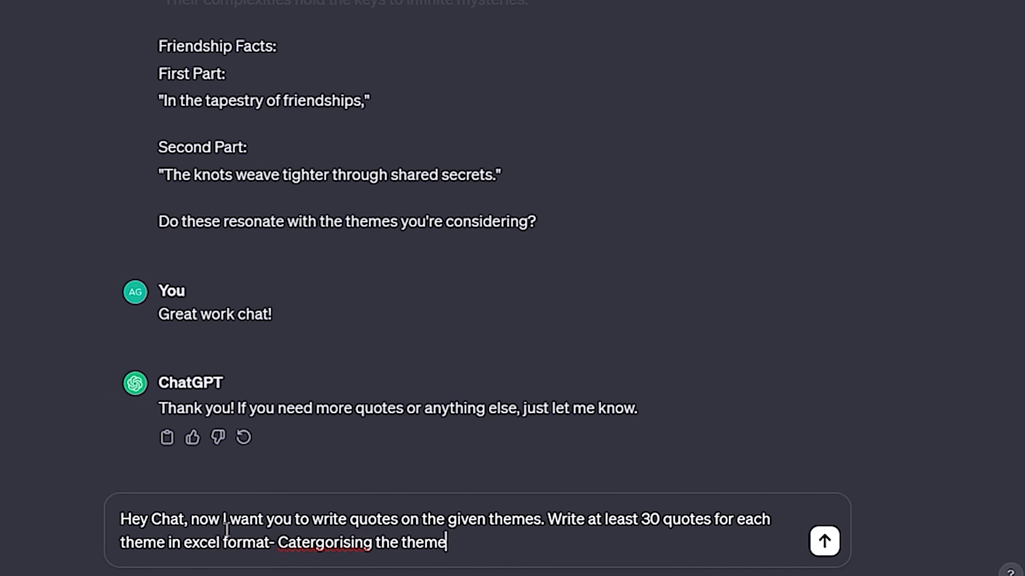
pyautogui.press('BackSpace')
pyautogui.press('BackSpace')
pyautogui.press('BackSpace')
pyautogui.press('BackSpace')
pyautogui.press('BackSpace')
pyautogui.press('BackSpace')
pyautogui.press('BackSpace')
pyautogui.press('BackSpace')
pyautogui.press('BackSpace')
pyautogui.press('BackSpace')
pyautogui.press('BackSpace')
pyautogui.press('BackSpace')
pyautogui.press('BackSpace')
pyautogui.press('BackSpace')
pyautogui.press('BackSpace')
pyautogui.press('BackSpace')
pyautogui.press('BackSpace')
pyautogui.press('BackSpace')
pyautogui.press('BackSpace')
pyautogui.press('BackSpace')
pyautogui.write('Categorising ')
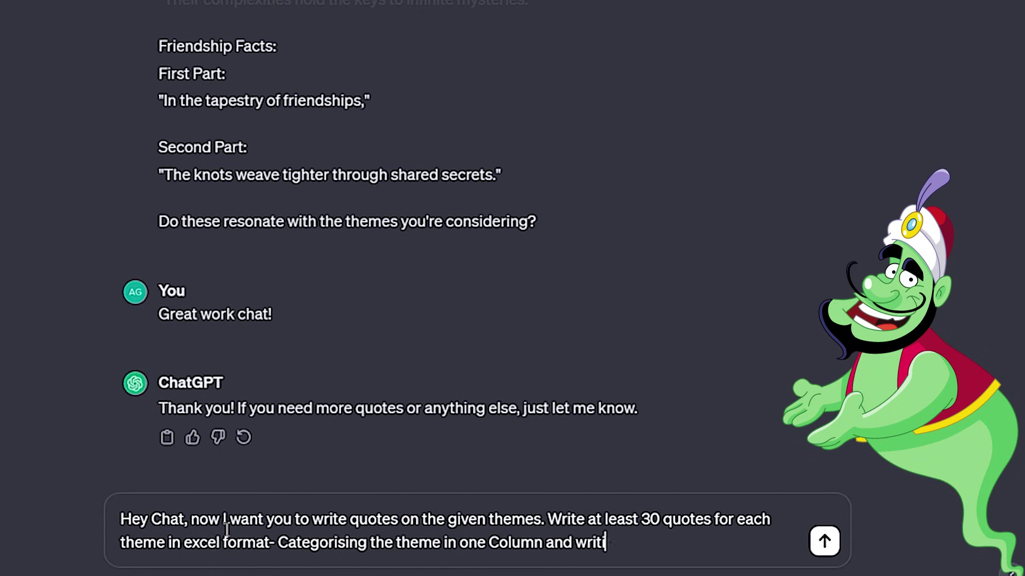
# - Complete the request with writing the quote in another column separating first and second part, and send it
pyautogui.write(' quote in another colomn')
pyautogui.press('BackSpace')
pyautogui.press('BackSpace')
pyautogui.press('BackSpace')
pyautogui.write('umn spe')
pyautogui.write('arating first and second pa')
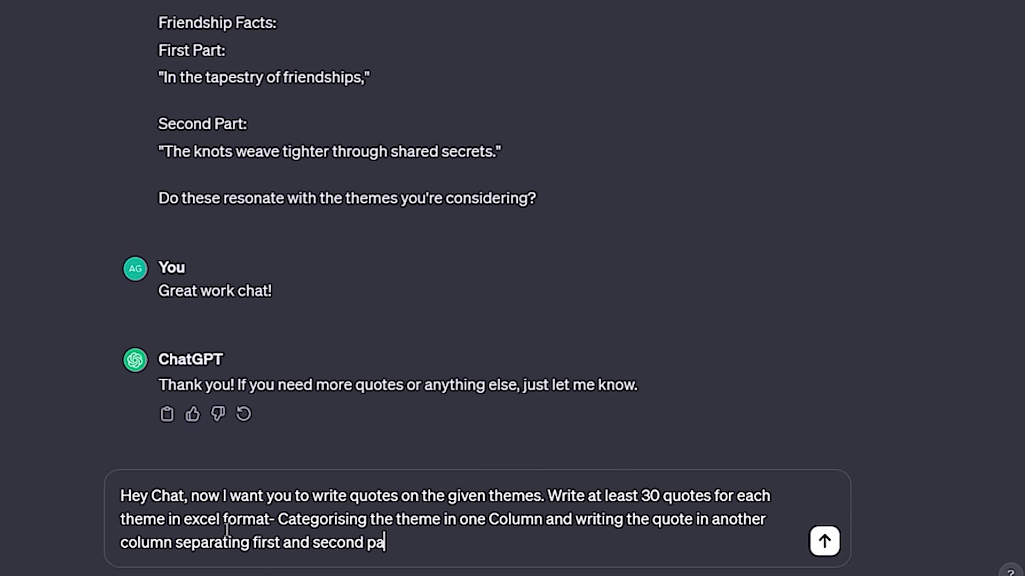
pyautogui.write('rt.')
pyautogui.press('Return')
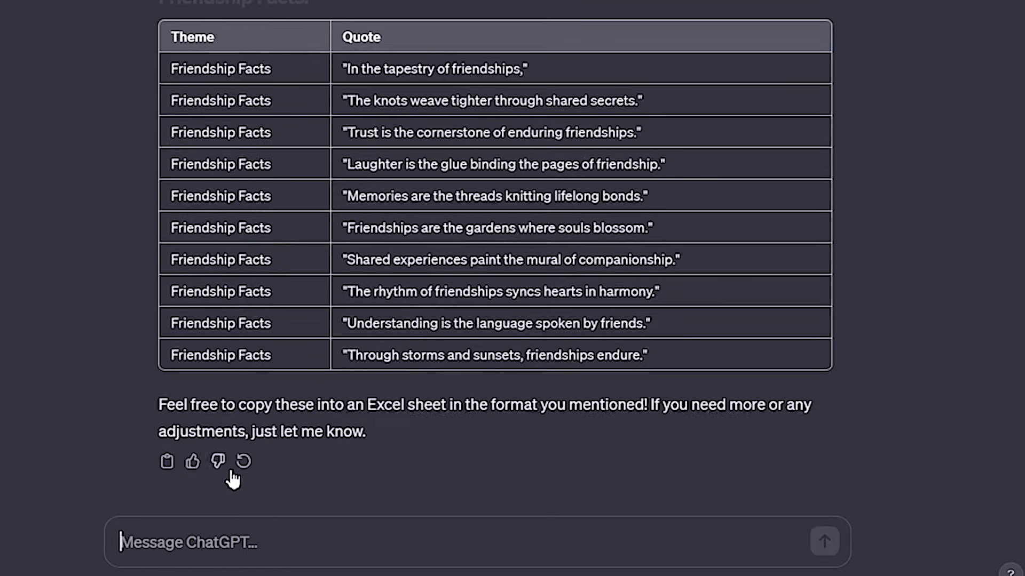
# - Edit the last sent request and delete its clause about writing the quote in another column separating first and second part
pyautogui.click(243, 461)
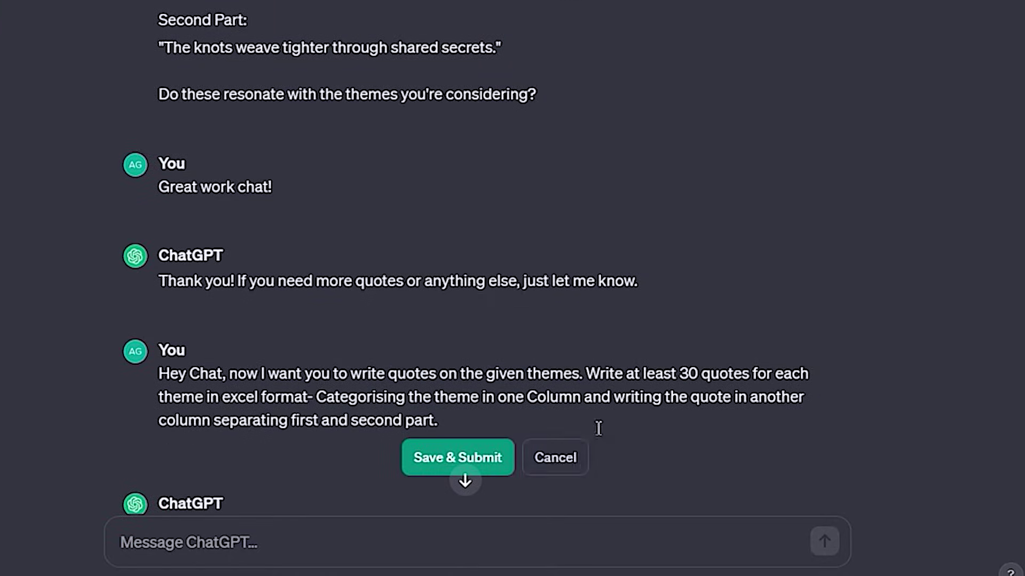
pyautogui.moveTo(583, 418); pyautogui.dragTo(628, 461)
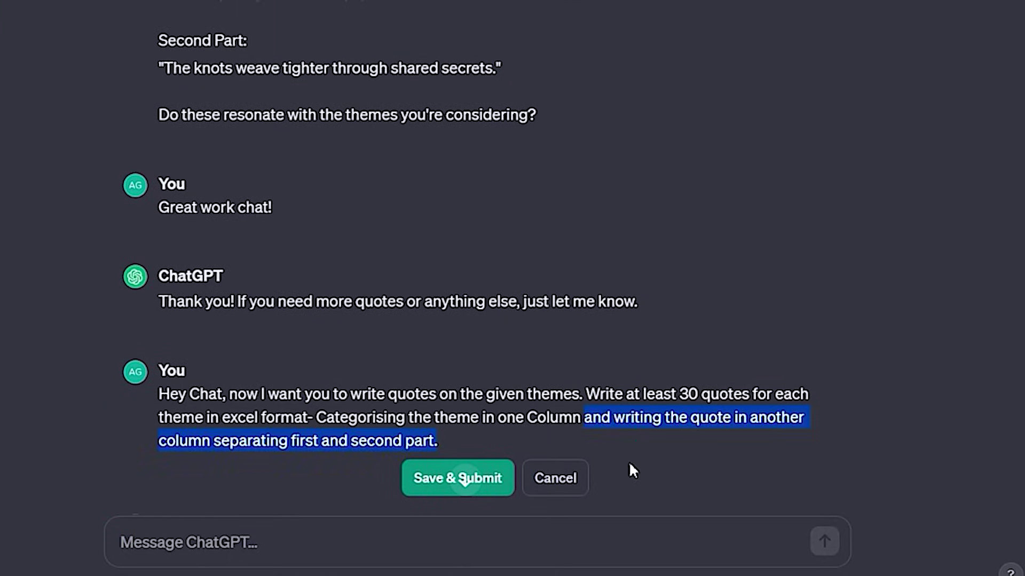
pyautogui.press('BackSpace')
pyautogui.scroll(2, 608, 511)
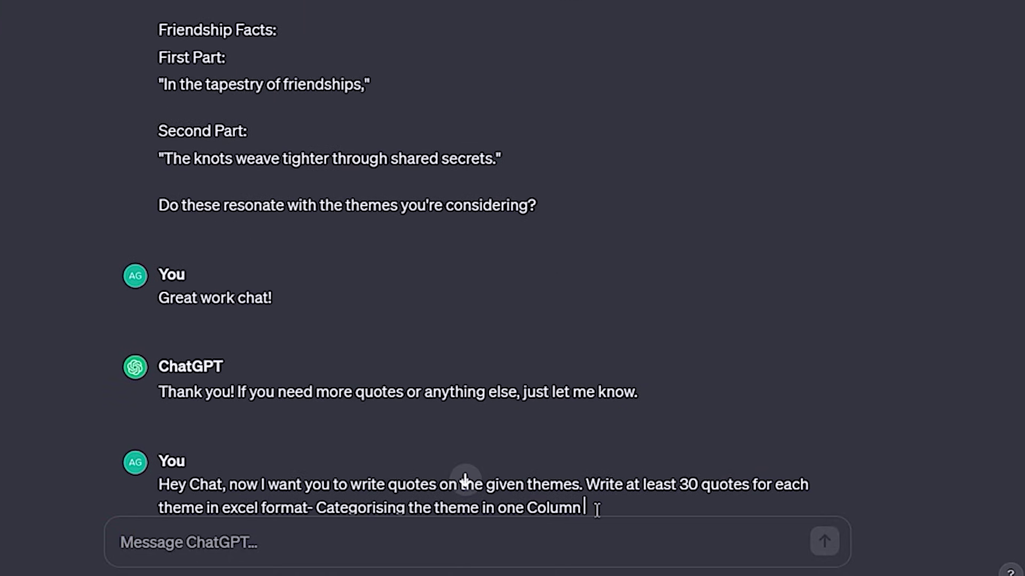
pyautogui.hotkey('ctrl', 'a')
pyautogui.press('BackSpace')
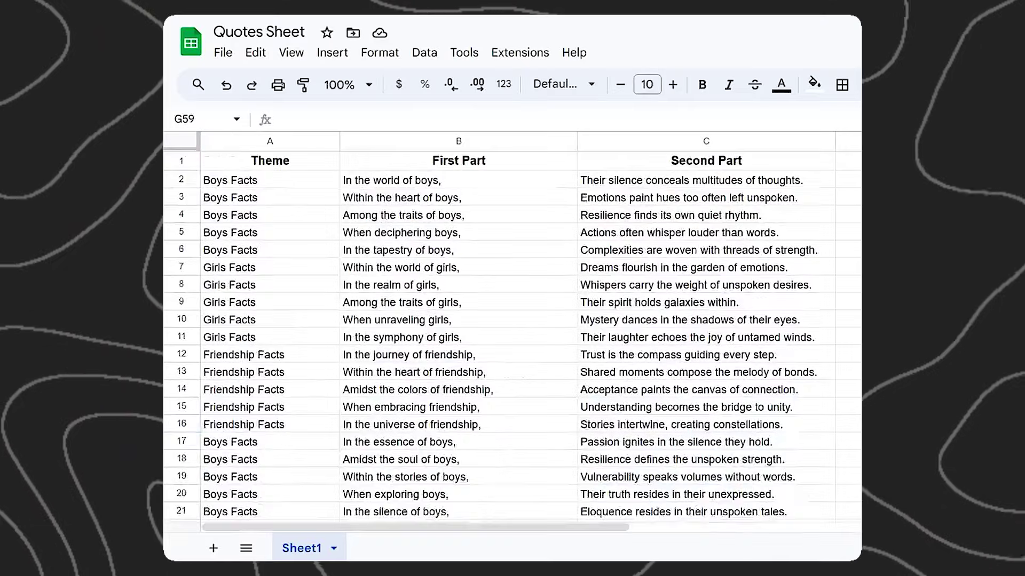
# - Switch to the Quotes Sheet in Google Sheets and review the quotes in the Theme, First Part and Second Part columns
pyautogui.scroll(-5, 512, 336)
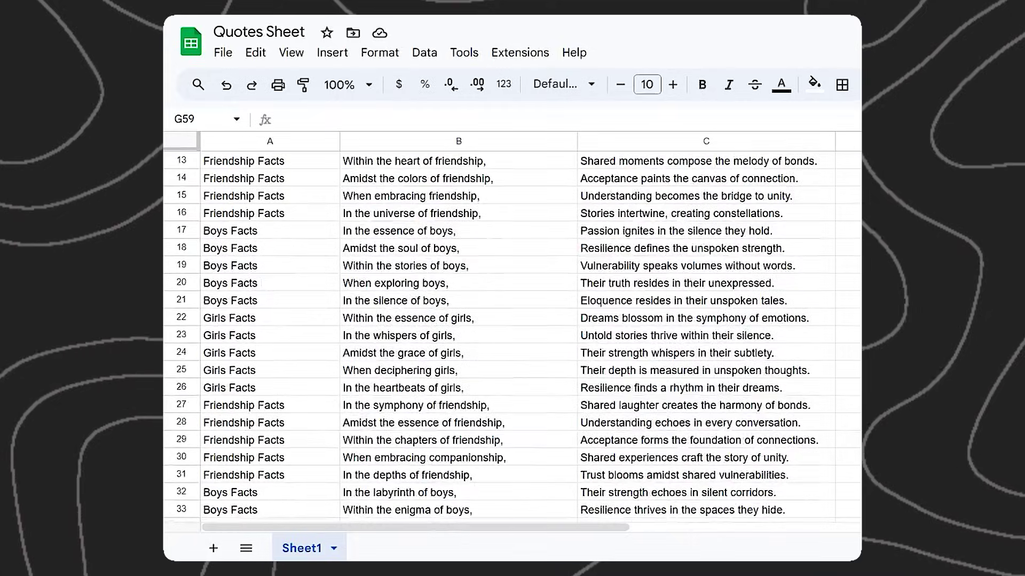
pyautogui.scroll(-4, 513, 336)
pyautogui.scroll(-5, 513, 337)
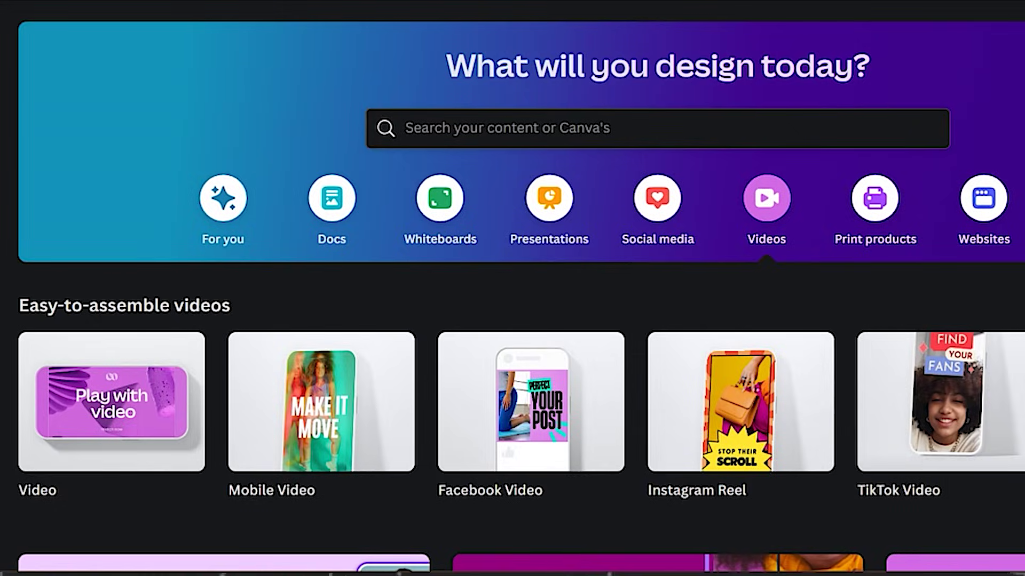
# - Create a Mobile Video design in Canva and search its templates for "quotes"
pyautogui.click(325, 404)
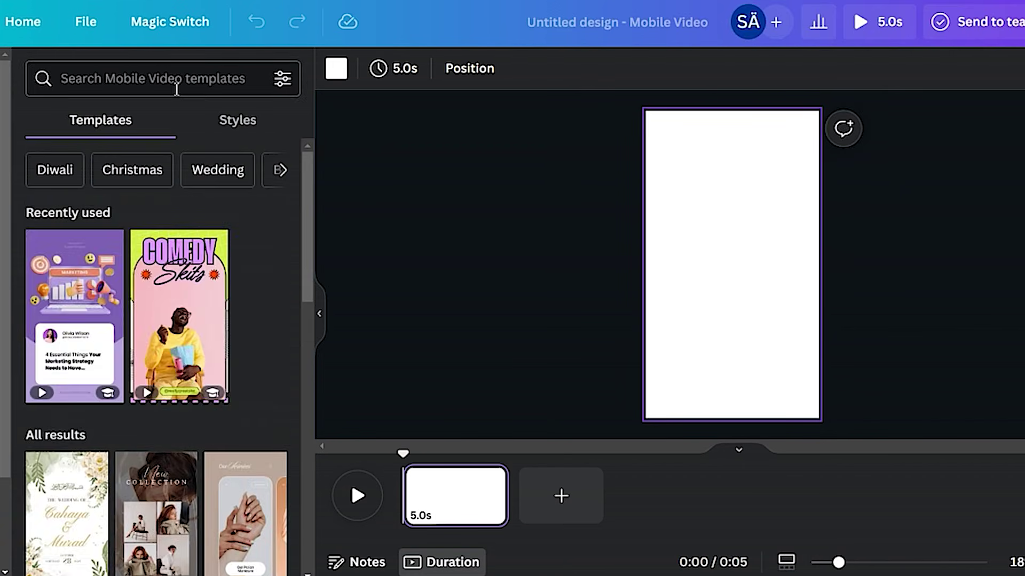
pyautogui.click(175, 89)
pyautogui.write('quotes')
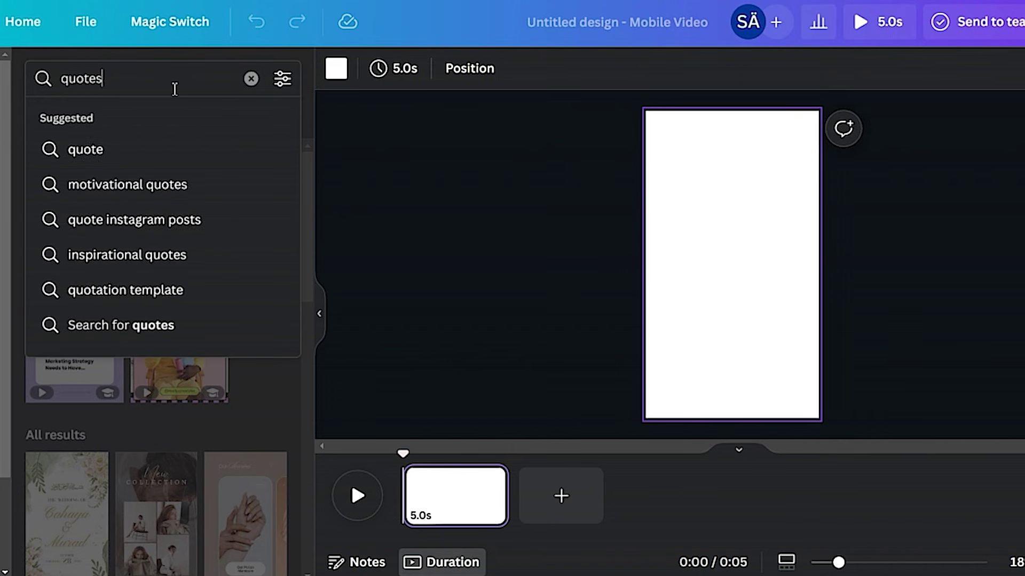
pyautogui.press('Return')
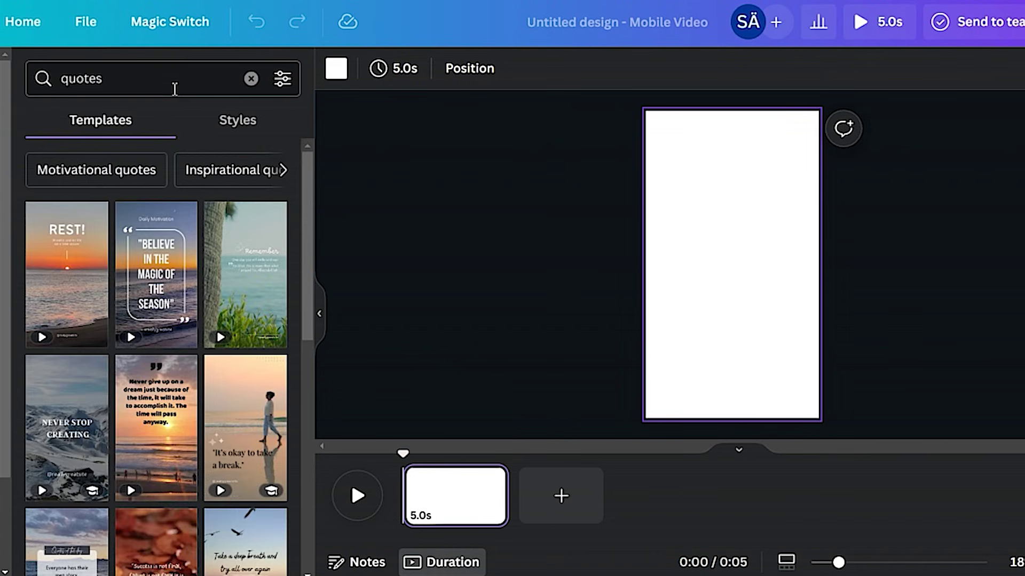
# - Apply the White Minimalist Quotes Instagram Reel template showing a man walking on a road from the quotes templates
pyautogui.scroll(-4, 110, 251)
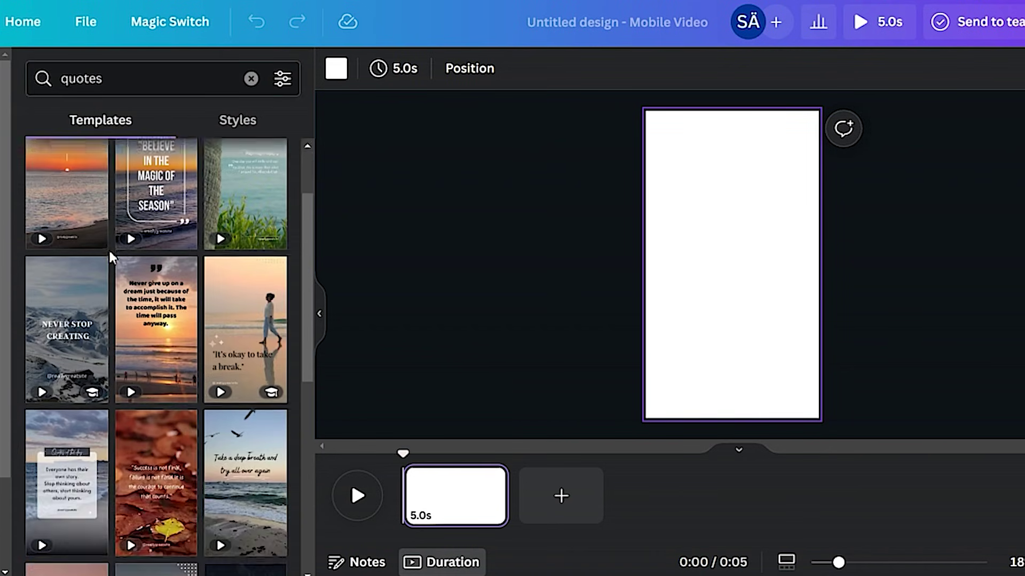
pyautogui.scroll(-8, 107, 248)
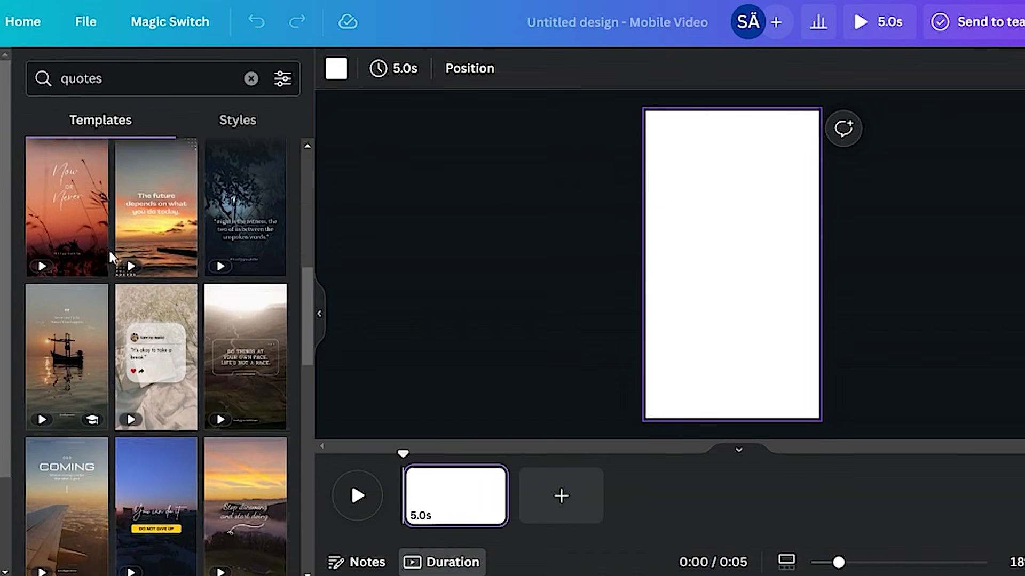
pyautogui.scroll(-10, 108, 249)
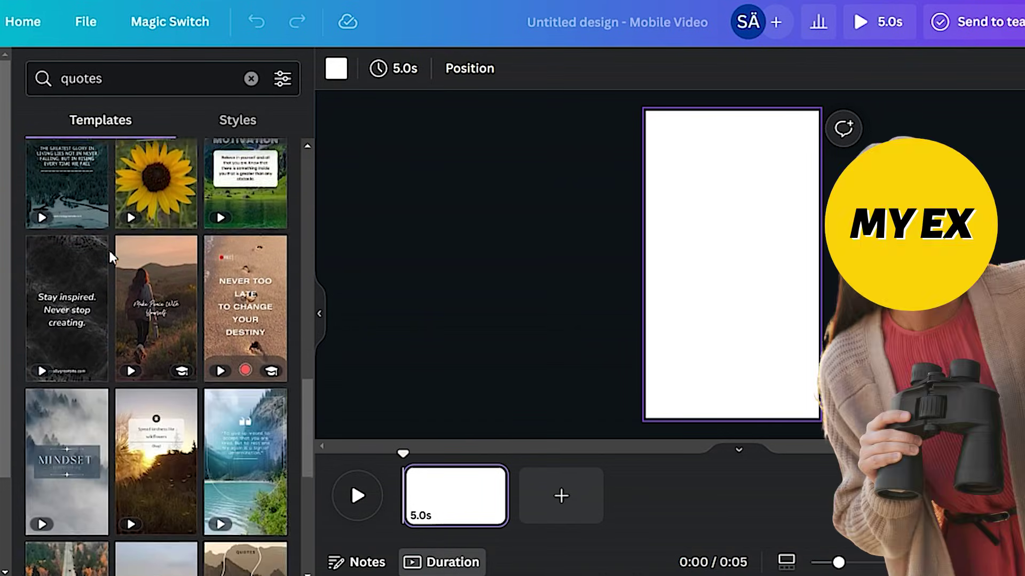
pyautogui.scroll(-6, 109, 252)
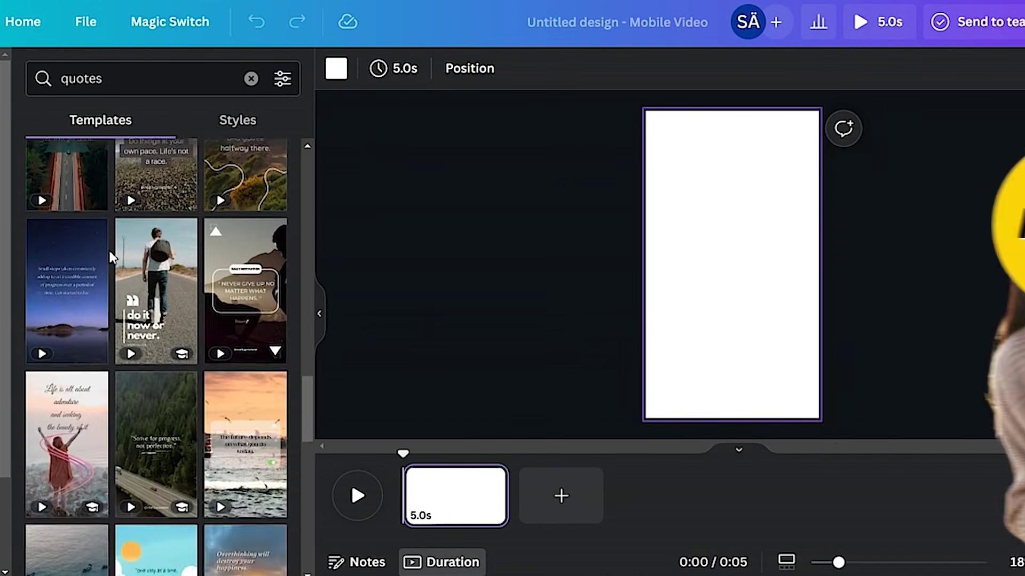
pyautogui.click(151, 261)
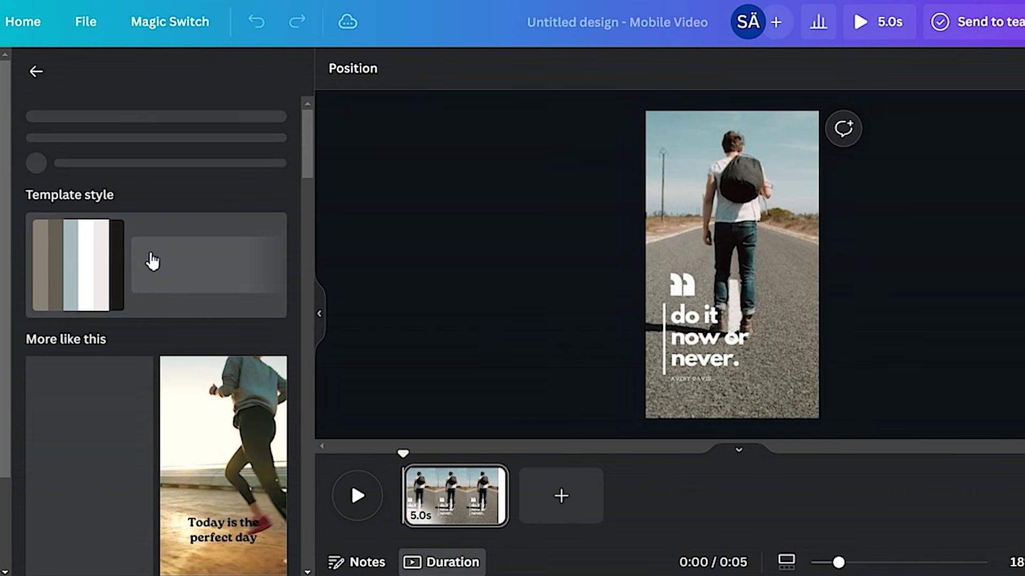
pyautogui.click(430, 249)
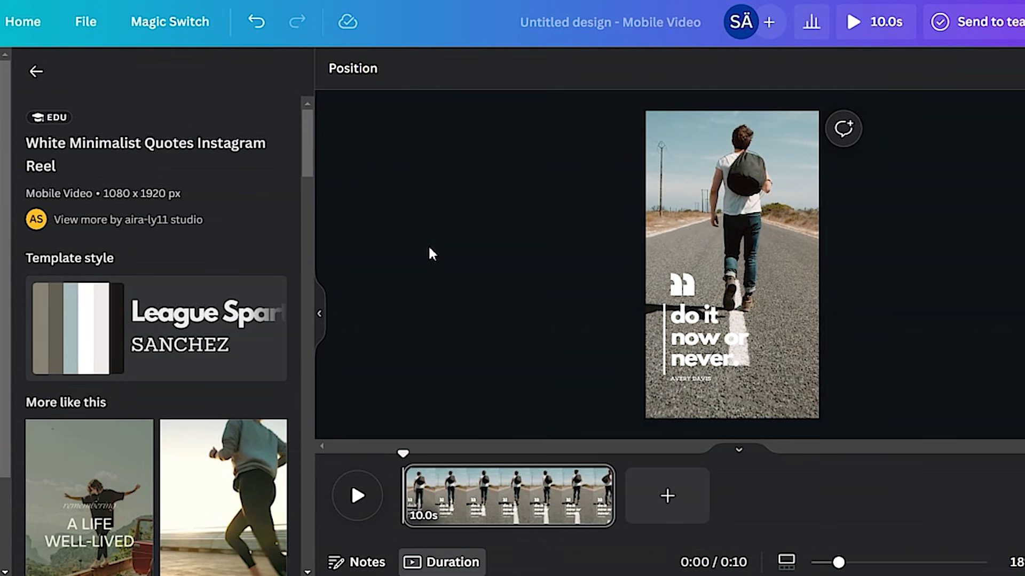
# - Add a "BOY FACTS" subheading near the top of the page and enlarge it to font size 71.7
pyautogui.click(5, 213)
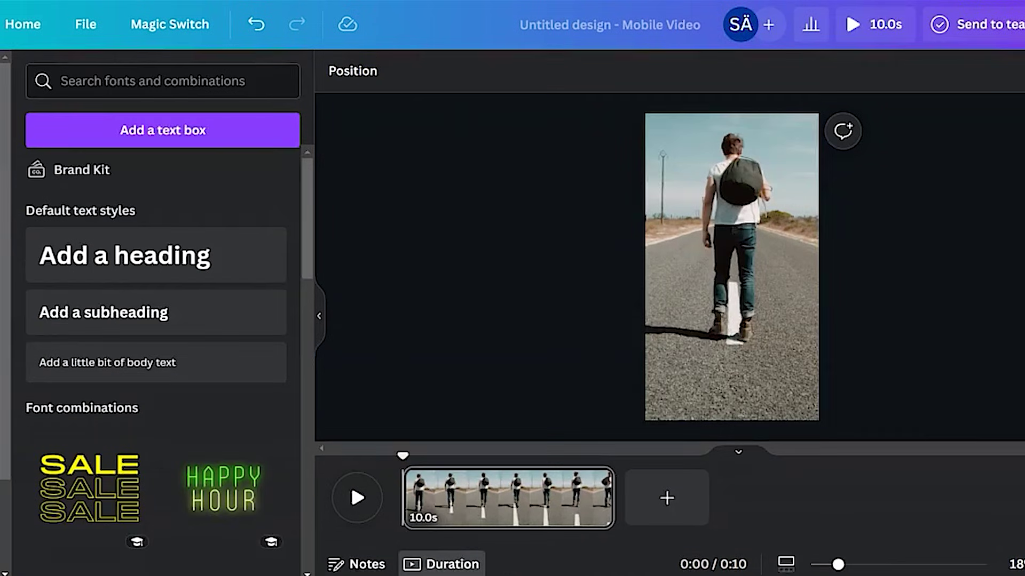
pyautogui.click(149, 321)
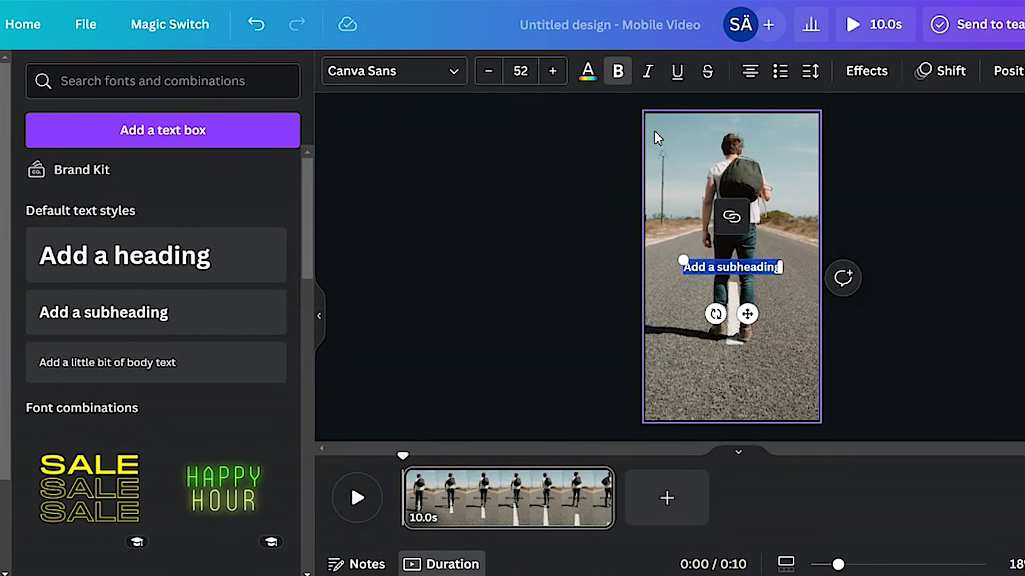
pyautogui.write('BOY FACTS')
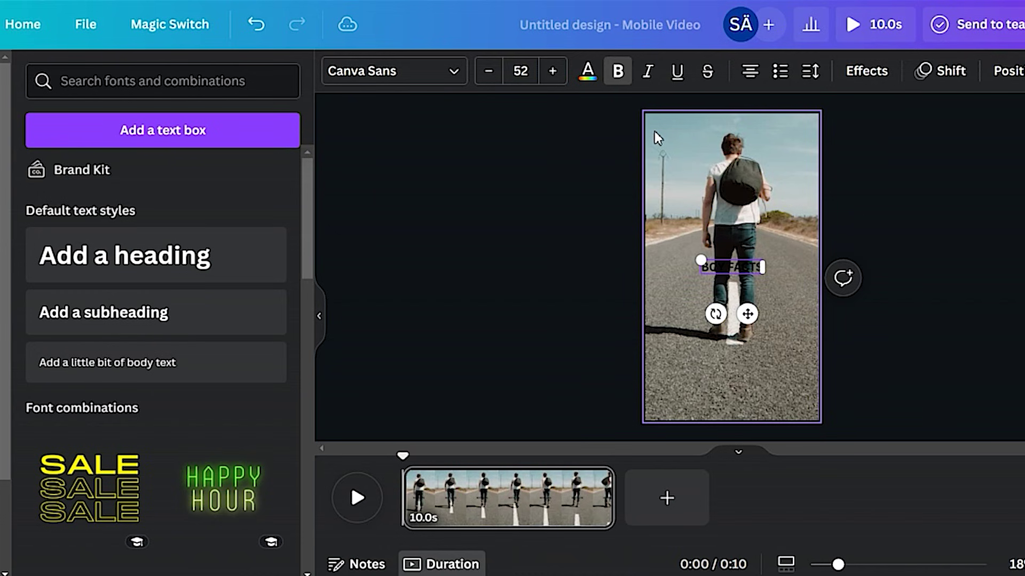
pyautogui.moveTo(703, 251); pyautogui.dragTo(695, 126)
pyautogui.moveTo(754, 150); pyautogui.dragTo(777, 162)
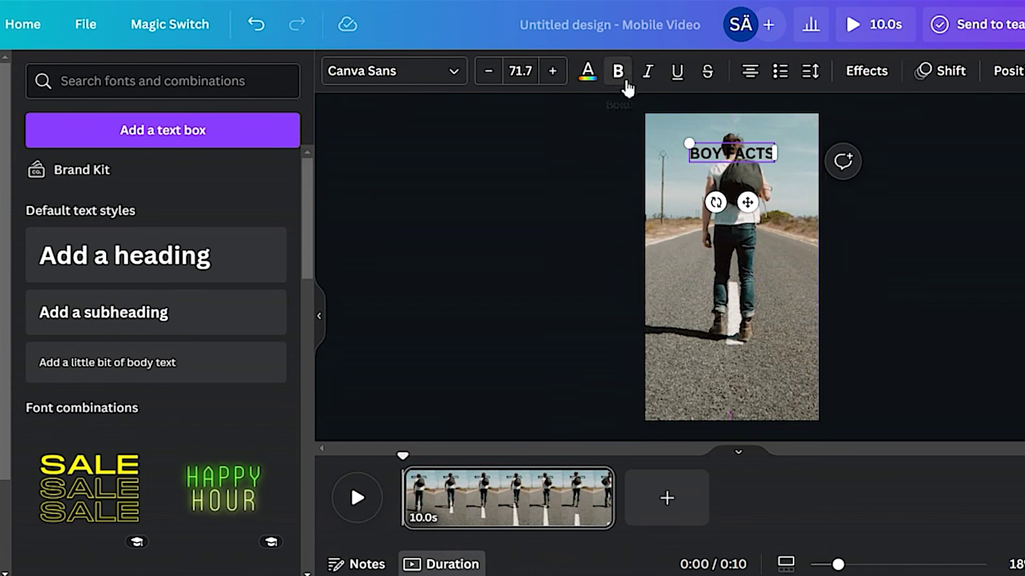
# - Duplicate the heading text below itself for the quote parts "In the world of boys," and "Their silence conceals multitudes of thoughts."
pyautogui.click(711, 257)
pyautogui.click(890, 220)
pyautogui.click(738, 154)
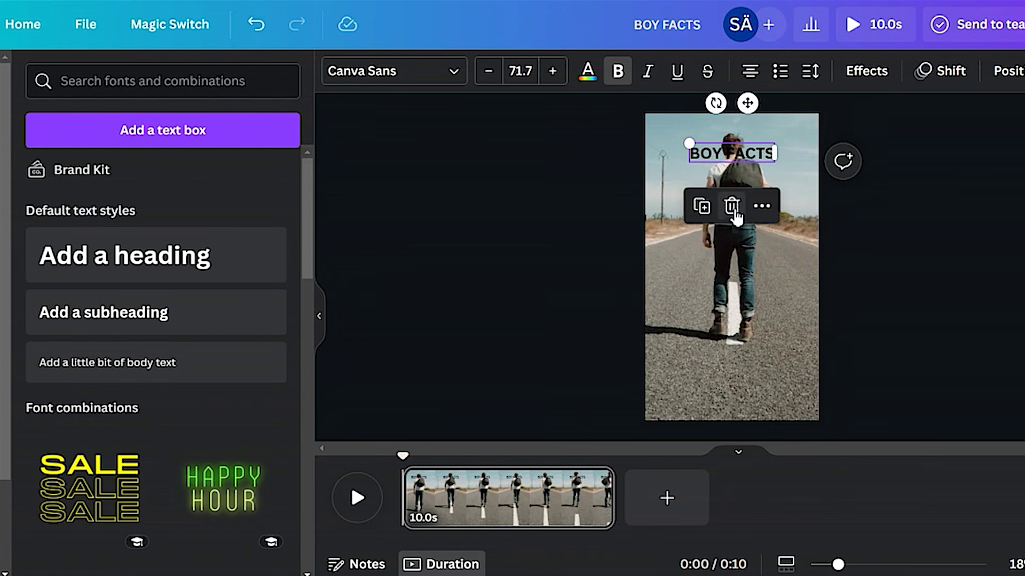
pyautogui.click(702, 207)
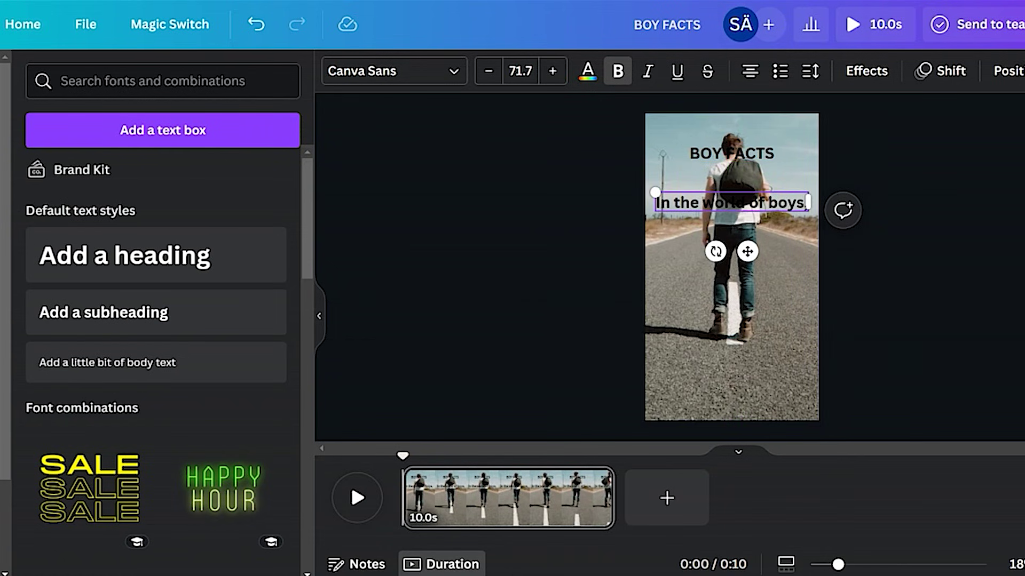
pyautogui.click(713, 214)
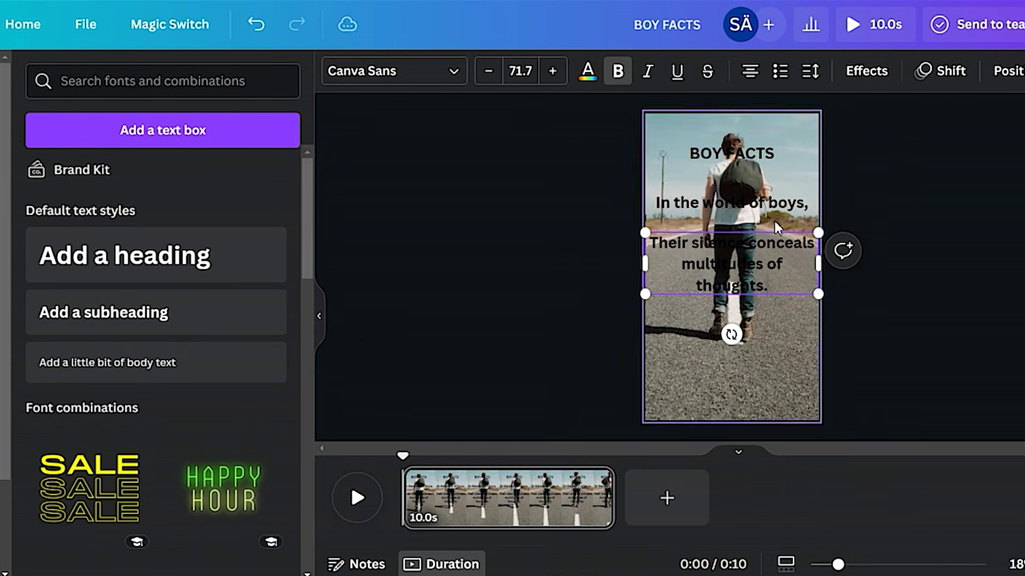
# - Duplicate the second quote part, change the copy's text to "Channel's Name" and centre it near the bottom of the page
pyautogui.click(714, 234)
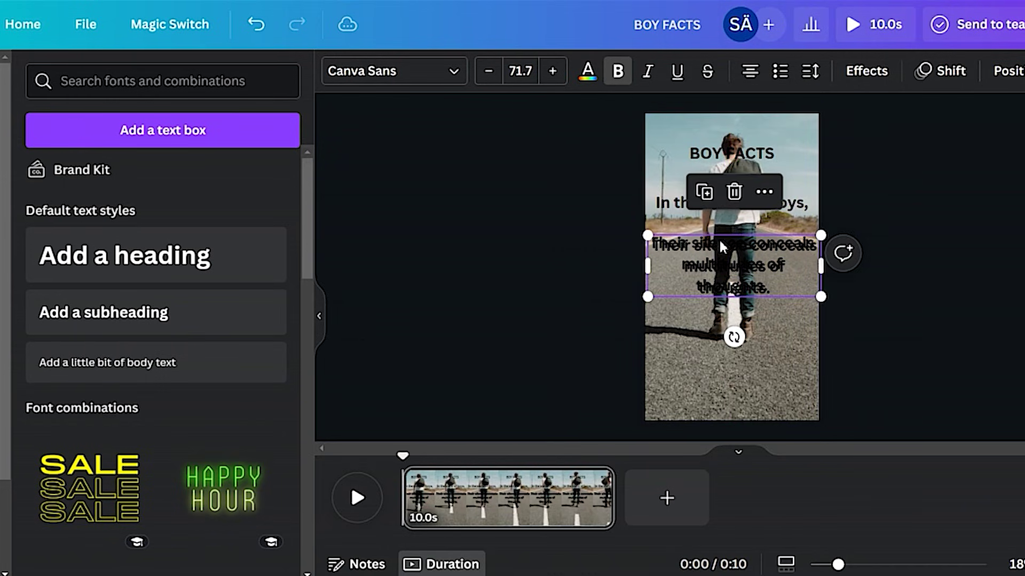
pyautogui.click(703, 192)
pyautogui.doubleClick(724, 344)
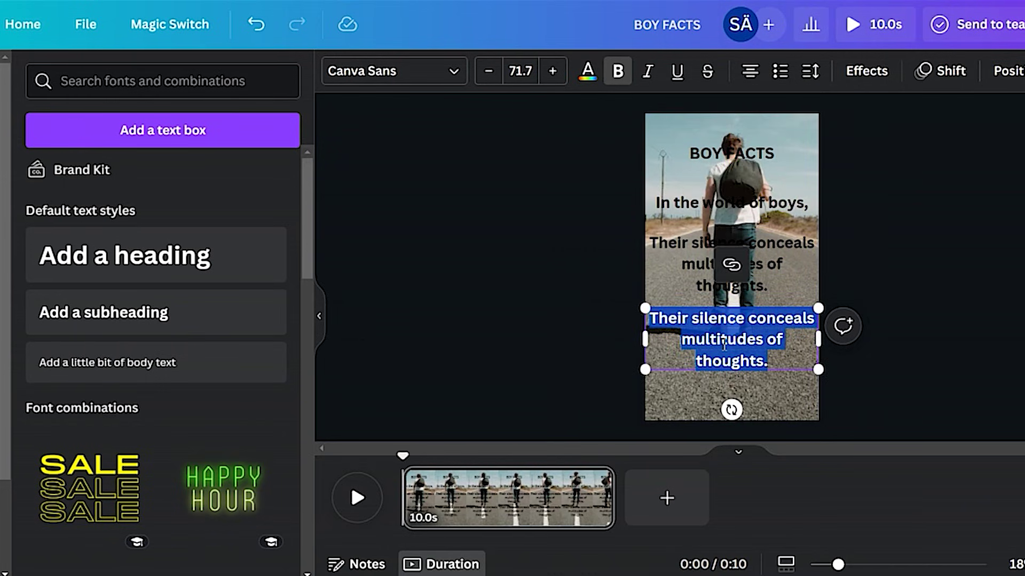
pyautogui.write("Channel's Name")
pyautogui.click(820, 339)
pyautogui.moveTo(773, 324); pyautogui.dragTo(773, 381)
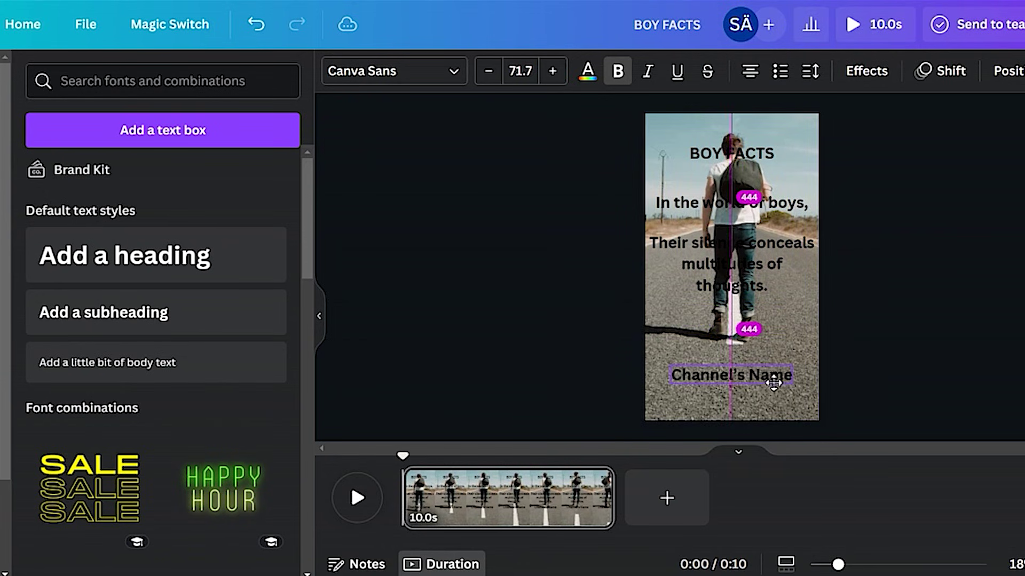
# - Give the "Their silence conceals multitudes of thoughts." text a black Background effect and white lettering
pyautogui.click(801, 258)
pyautogui.click(866, 71)
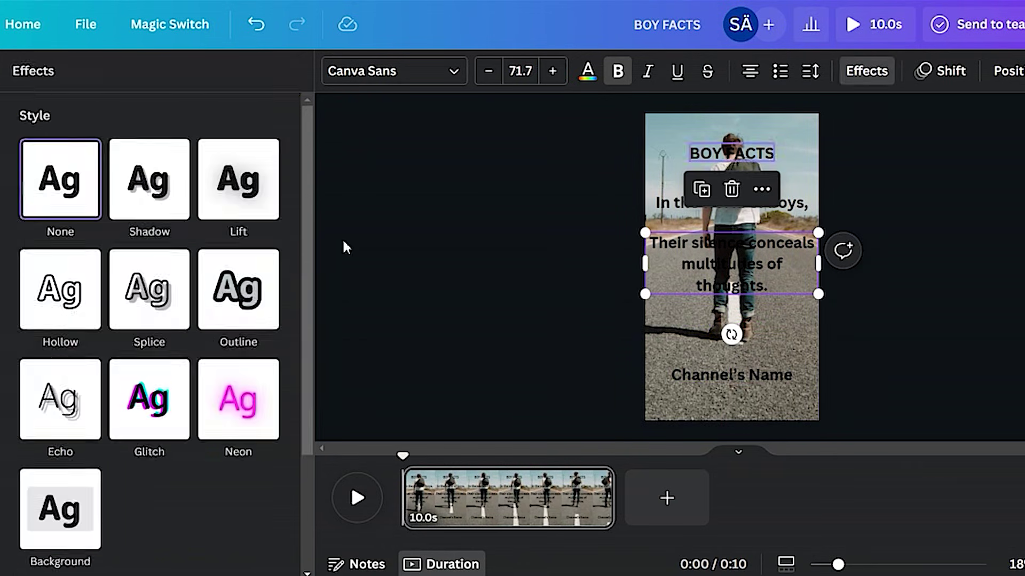
pyautogui.scroll(-3, 271, 325)
pyautogui.click(60, 350)
pyautogui.scroll(-3, 261, 544)
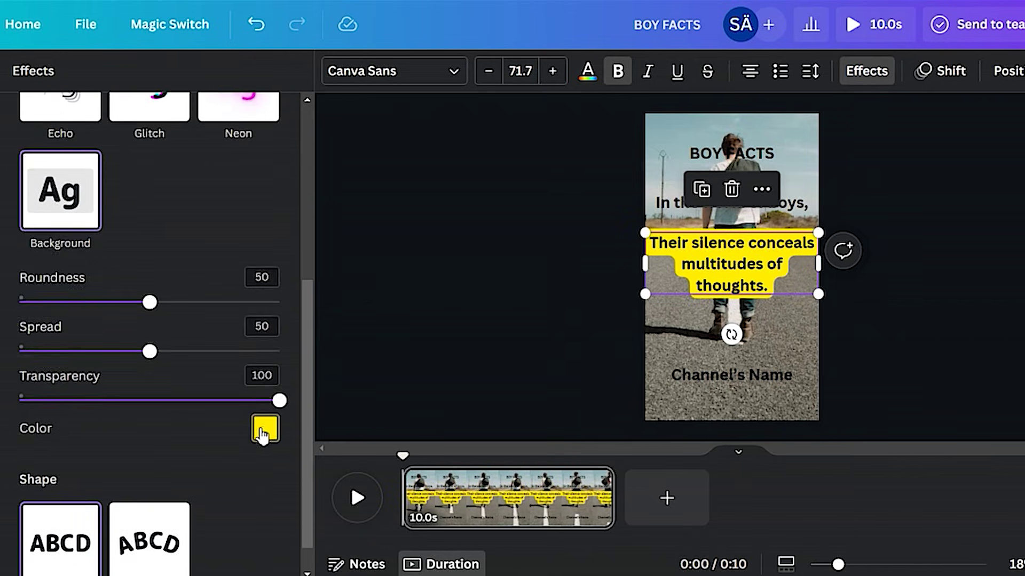
pyautogui.click(264, 427)
pyautogui.click(76, 247)
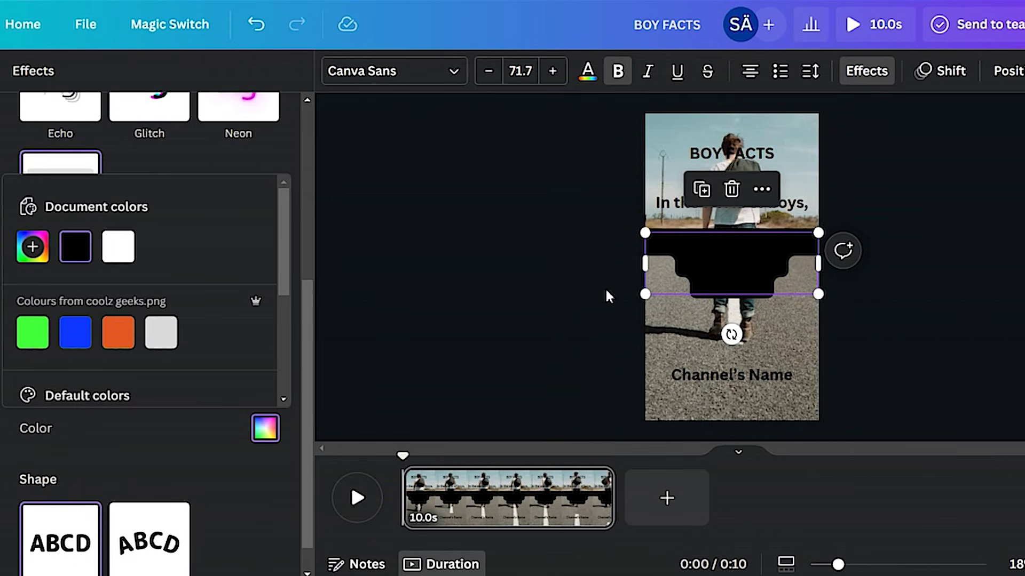
pyautogui.click(588, 70)
pyautogui.click(126, 176)
# - Give the "BOY FACTS" and "In the world of boys," texts a black Background effect and white lettering together
pyautogui.moveTo(579, 151); pyautogui.dragTo(795, 207)
pyautogui.click(867, 71)
pyautogui.scroll(-3, 96, 373)
pyautogui.click(85, 374)
pyautogui.scroll(-3, 160, 480)
pyautogui.click(265, 427)
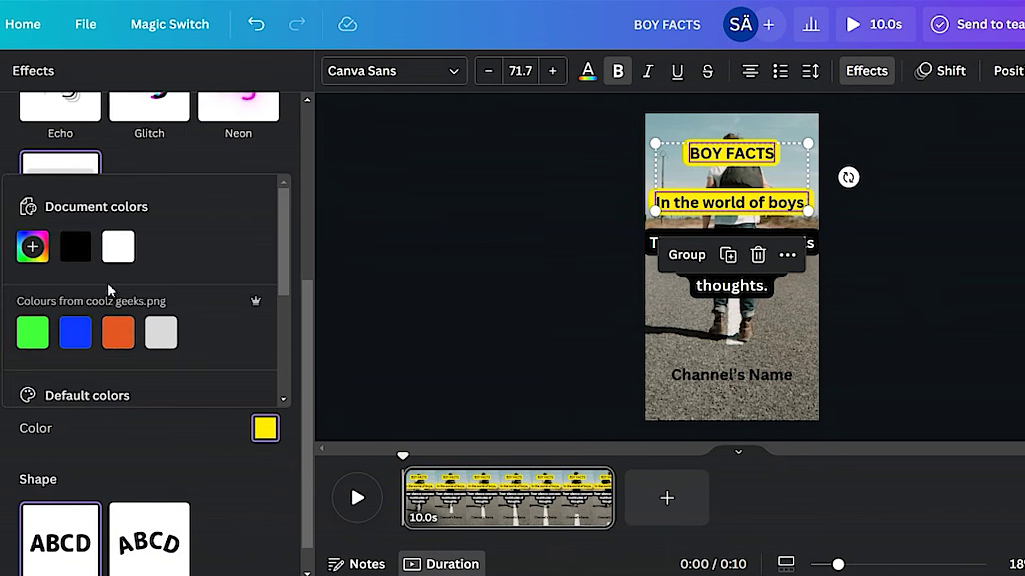
pyautogui.click(76, 246)
pyautogui.click(704, 385)
pyautogui.moveTo(843, 224); pyautogui.dragTo(727, 107)
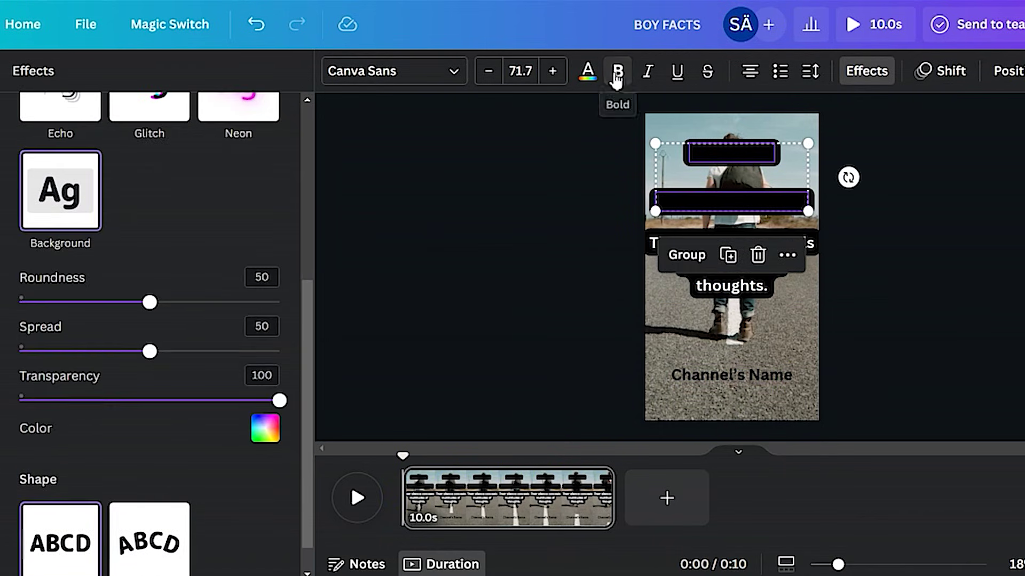
pyautogui.click(588, 71)
pyautogui.click(126, 176)
# - Apply a white Background effect to the "Channel's Name" text and set its lettering to white
pyautogui.click(768, 375)
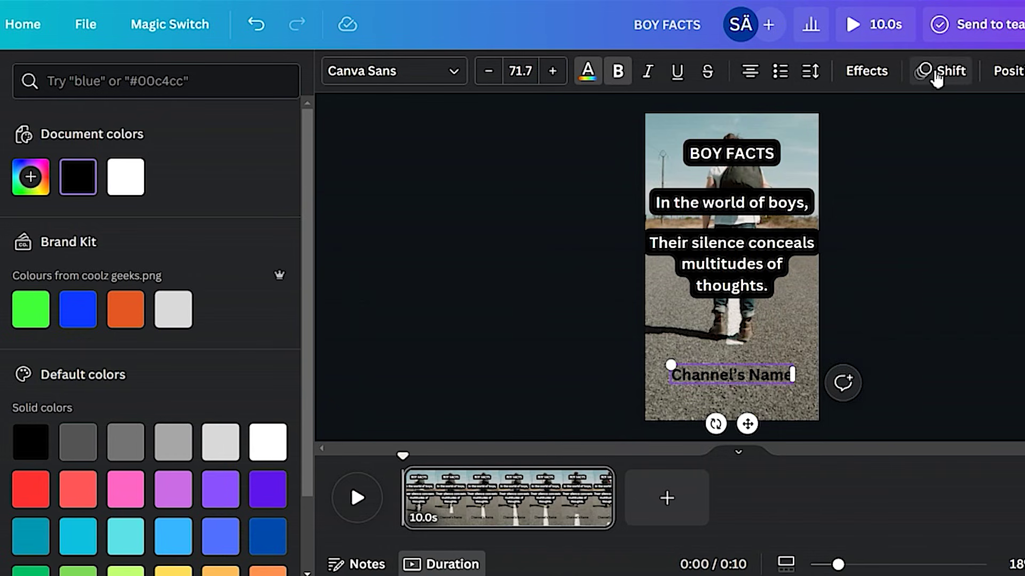
pyautogui.click(867, 71)
pyautogui.scroll(-3, 160, 320)
pyautogui.click(61, 349)
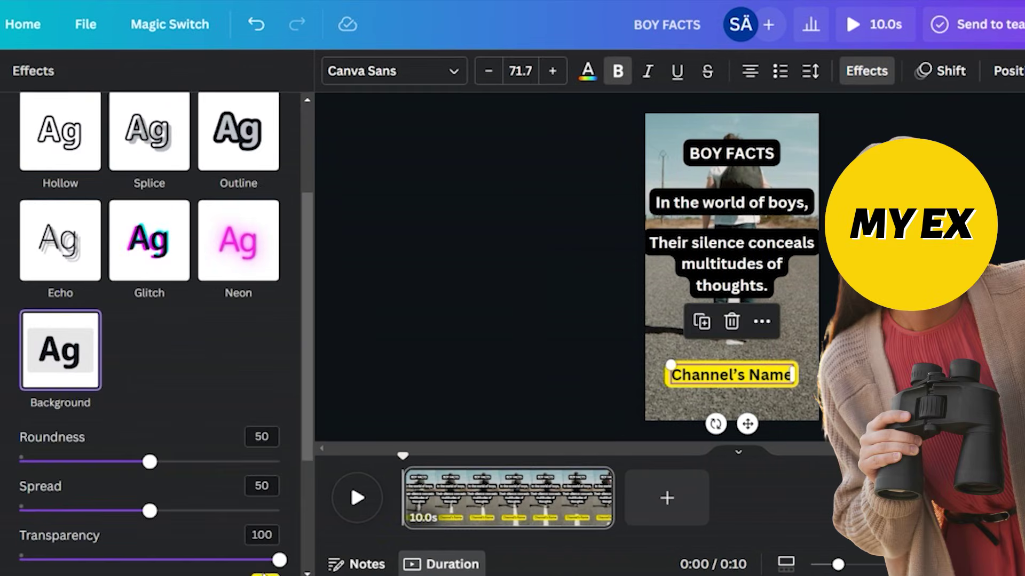
pyautogui.click(266, 574)
pyautogui.click(119, 407)
pyautogui.click(588, 70)
pyautogui.click(125, 177)
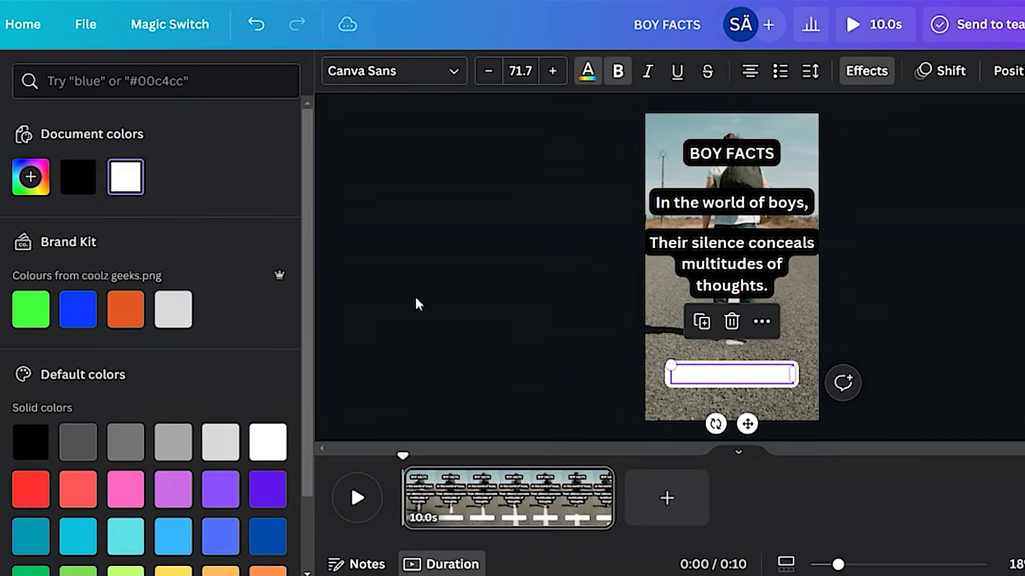
# - Set the Background effect colour of the "Channel's Name" text to black
pyautogui.click(872, 74)
pyautogui.scroll(-5, 187, 458)
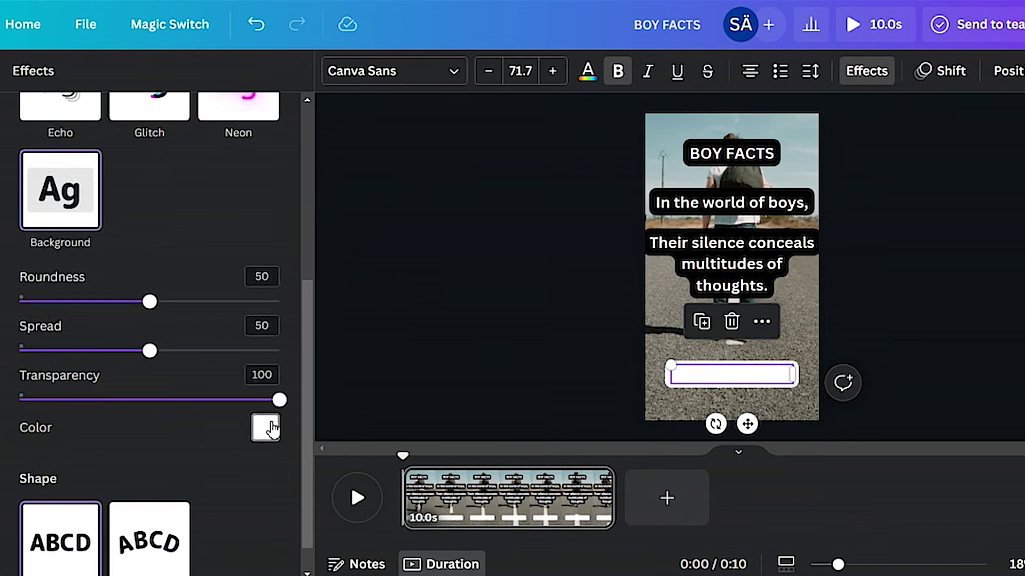
pyautogui.click(265, 427)
pyautogui.scroll(-2, 107, 293)
pyautogui.click(32, 377)
# - Shrink the second quote part so it fits on two lines and move both quote parts lower on the page
pyautogui.click(779, 267)
pyautogui.moveTo(825, 269); pyautogui.dragTo(755, 323)
pyautogui.moveTo(758, 205); pyautogui.dragTo(758, 244)
pyautogui.moveTo(757, 320); pyautogui.dragTo(757, 297)
# - Increase the "BOY FACTS" heading's font size to 79.7
pyautogui.click(735, 155)
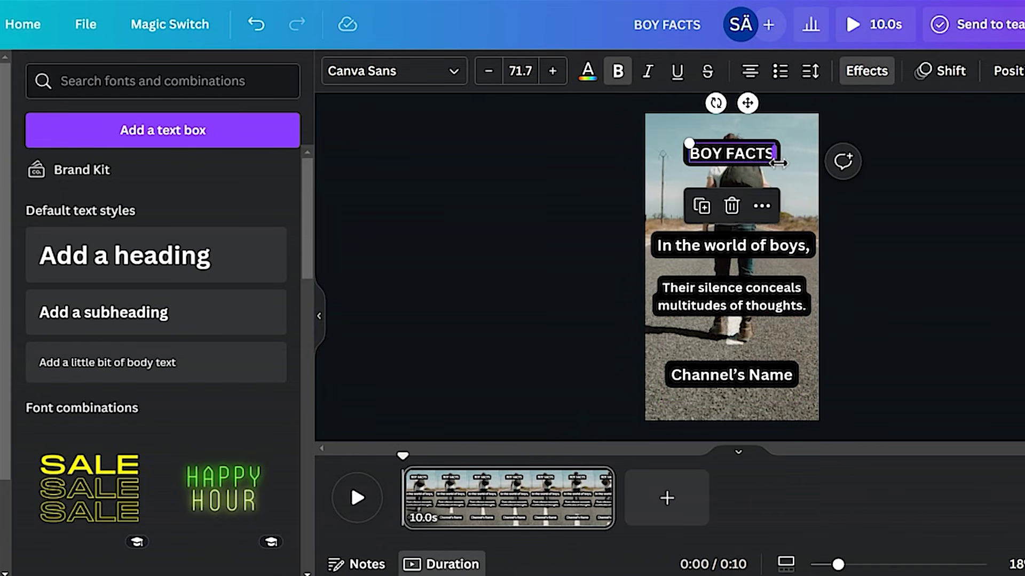
pyautogui.click(552, 71)
pyautogui.click(552, 71)
pyautogui.click(552, 71)
pyautogui.click(552, 71)
pyautogui.click(552, 71)
pyautogui.click(552, 71)
pyautogui.click(552, 71)
pyautogui.click(553, 71)
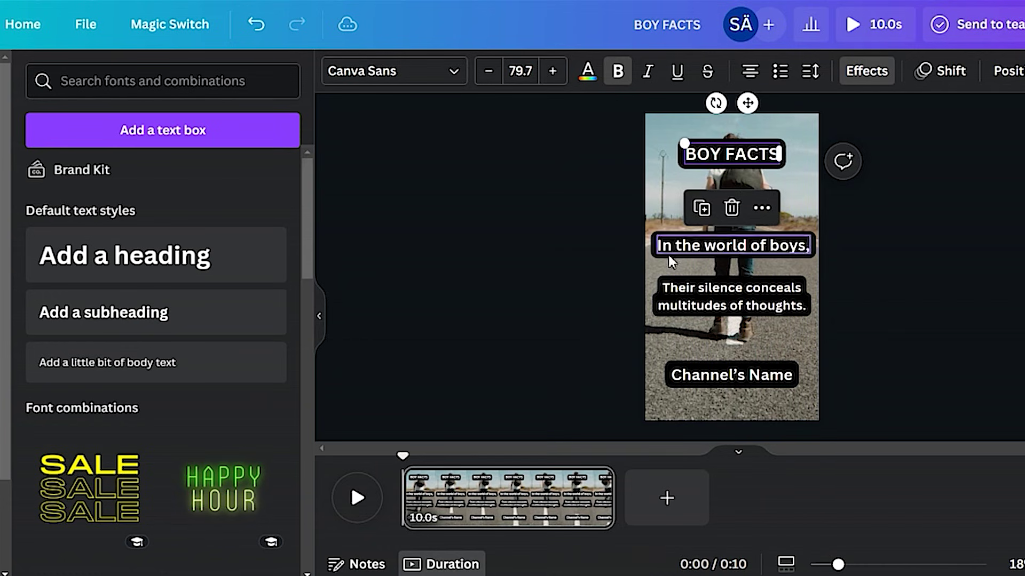
# - Set the font size of "In the world of boys," to 75.7 and of "Their silence conceals multitudes of thoughts." to 62.3
pyautogui.click(664, 261)
pyautogui.click(552, 71)
pyautogui.click(553, 71)
pyautogui.click(552, 71)
pyautogui.click(552, 71)
pyautogui.press('Tab')
pyautogui.click(552, 71)
pyautogui.click(552, 71)
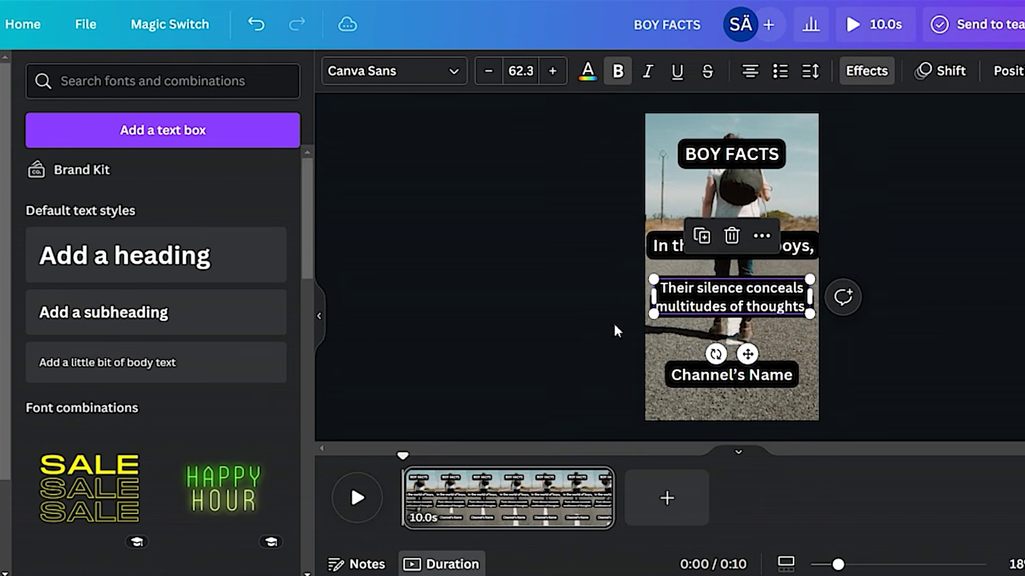
# - Reduce the font size of the "Channel's Name" text well below that of the quote parts
pyautogui.press('Tab')
pyautogui.click(478, 81)
pyautogui.click(477, 81)
pyautogui.click(477, 81)
pyautogui.click(478, 81)
pyautogui.click(477, 81)
pyautogui.click(478, 81)
pyautogui.click(477, 81)
pyautogui.click(478, 81)
pyautogui.click(477, 81)
# - Show the timing of the "In the world of boys," text and shorten its duration to 8.7 s
pyautogui.click(949, 287)
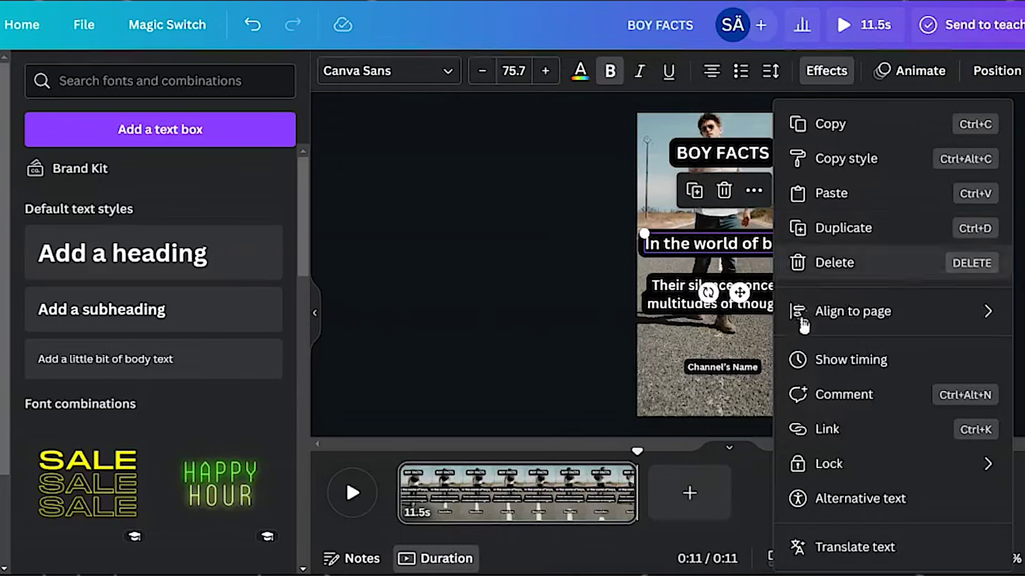
pyautogui.click(867, 362)
pyautogui.moveTo(635, 463); pyautogui.dragTo(578, 469)
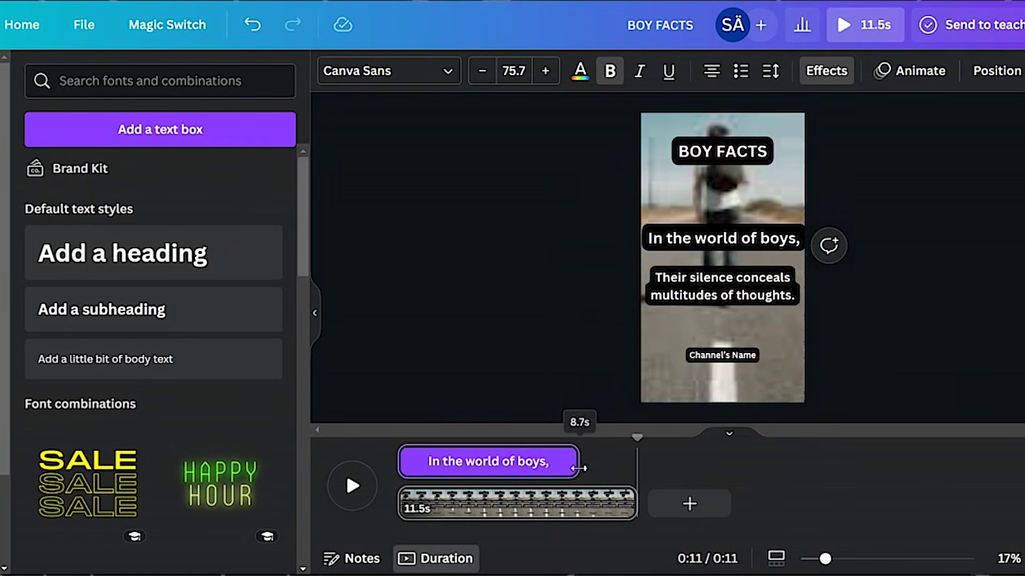
# - Show the timing of the "Their silence conceals multitudes of thoughts." text and trim its start so it lasts only about the final 2 s
pyautogui.rightClick(740, 283)
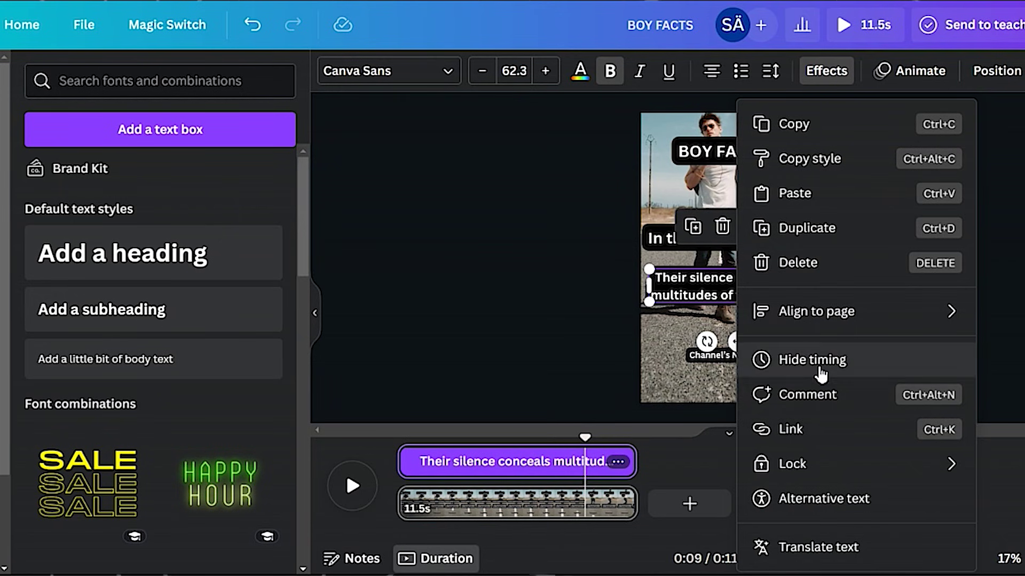
pyautogui.click(708, 292)
pyautogui.rightClick(708, 293)
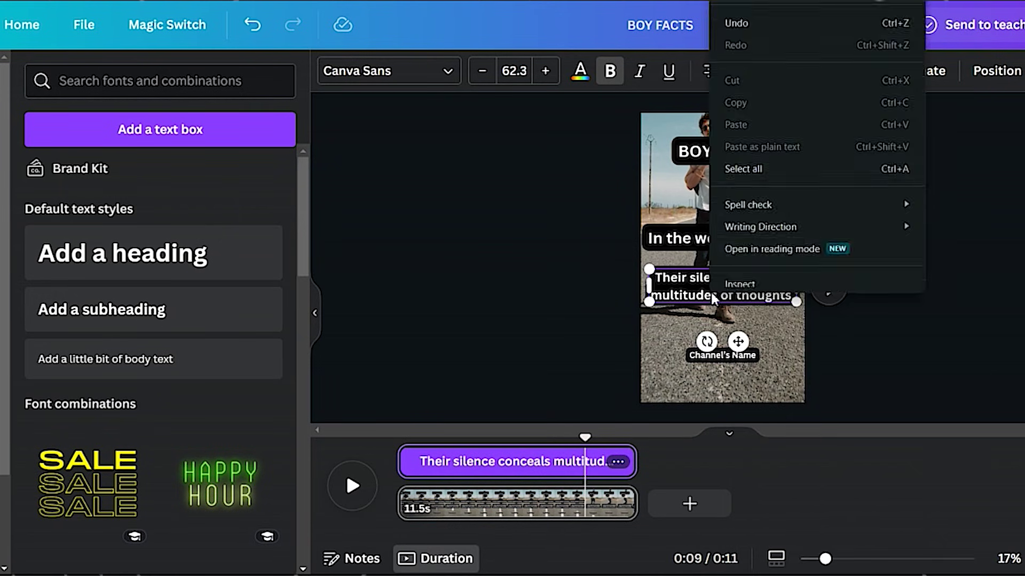
pyautogui.click(707, 299)
pyautogui.rightClick(707, 298)
pyautogui.click(763, 358)
pyautogui.moveTo(401, 462); pyautogui.dragTo(585, 471)
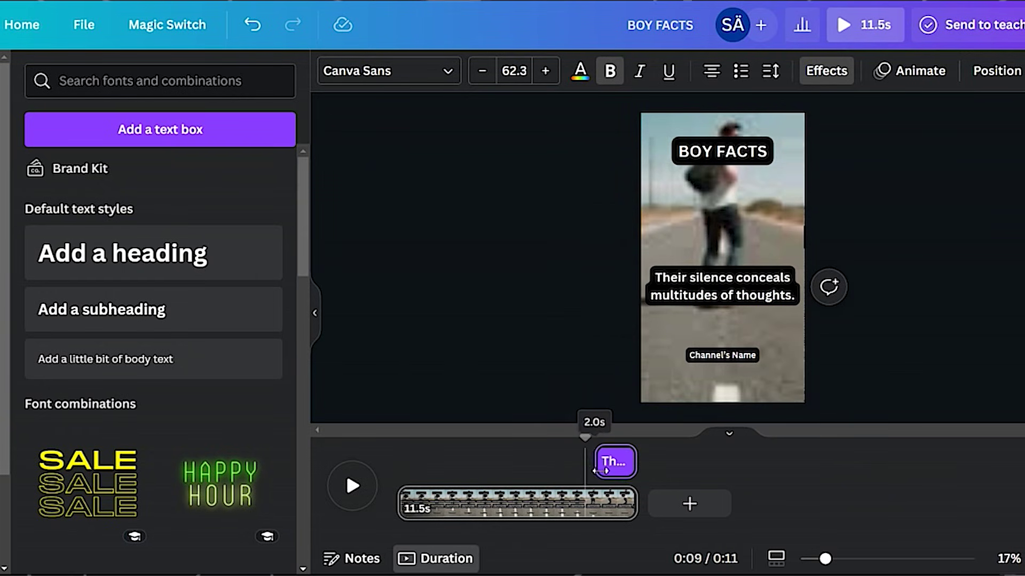
# - Play the video to check when the two quote parts appear and disappear
pyautogui.click(907, 347)
pyautogui.click(351, 486)
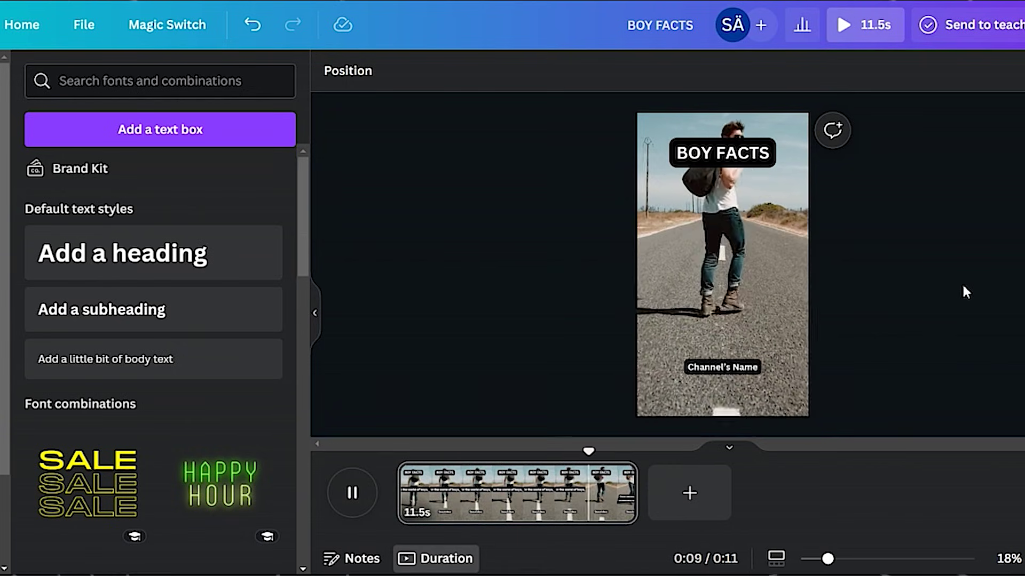
pyautogui.click(739, 294)
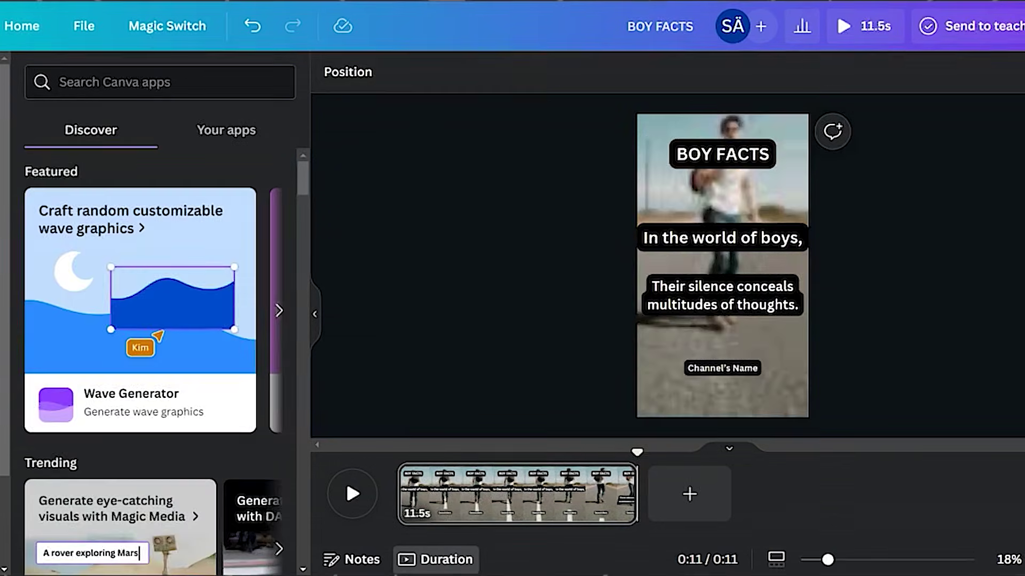
# - Search the apps for Bulk create, open it and bring up its data table for manual entry
pyautogui.write('bulk crea')
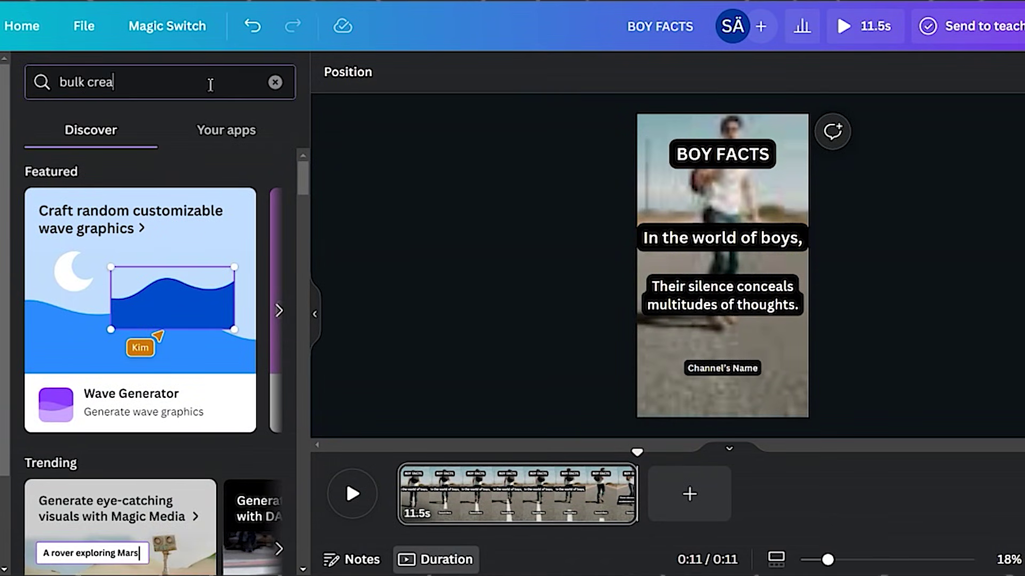
pyautogui.write('te')
pyautogui.click(50, 151)
pyautogui.click(206, 450)
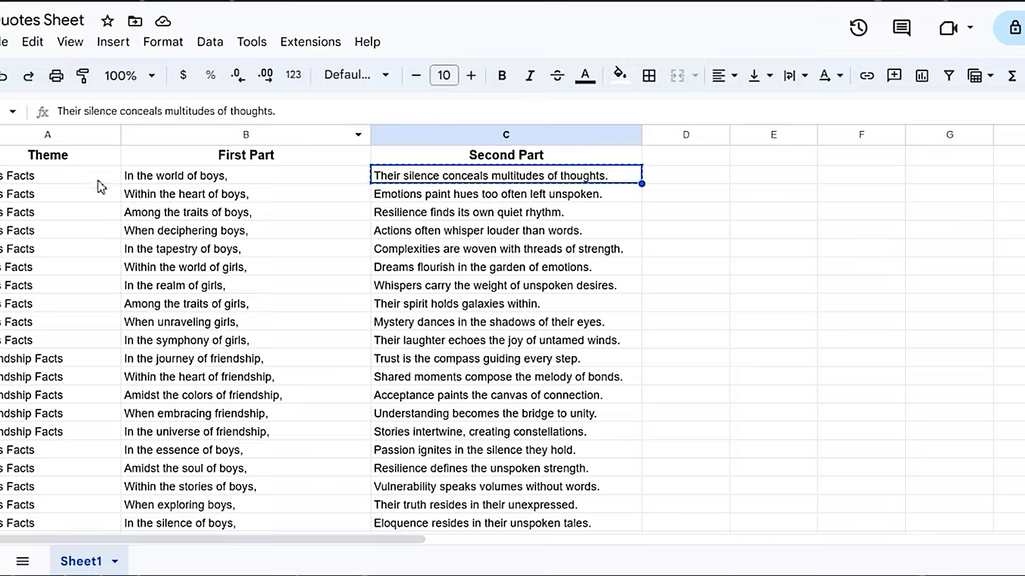
# - Paste the quote rows from the Quotes Sheet into the data table and name the columns Theme, First Part and Second Part
pyautogui.moveTo(100, 187); pyautogui.dragTo(525, 508)
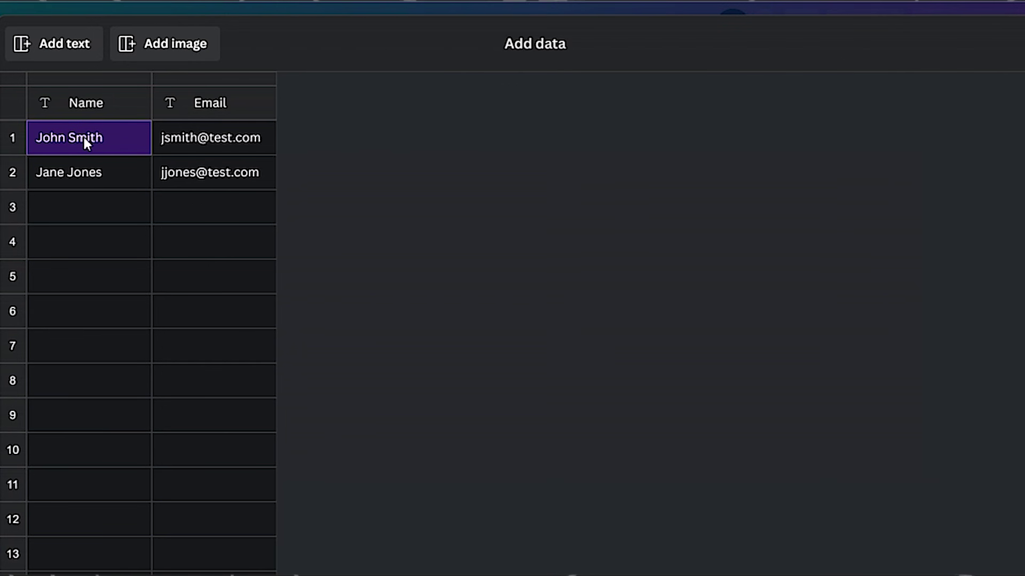
pyautogui.hotkey('ctrl', 'v')
pyautogui.click(68, 103)
pyautogui.write('Theme')
pyautogui.click(233, 105)
pyautogui.write('First Part')
pyautogui.click(353, 108)
pyautogui.write('SSecond Part')
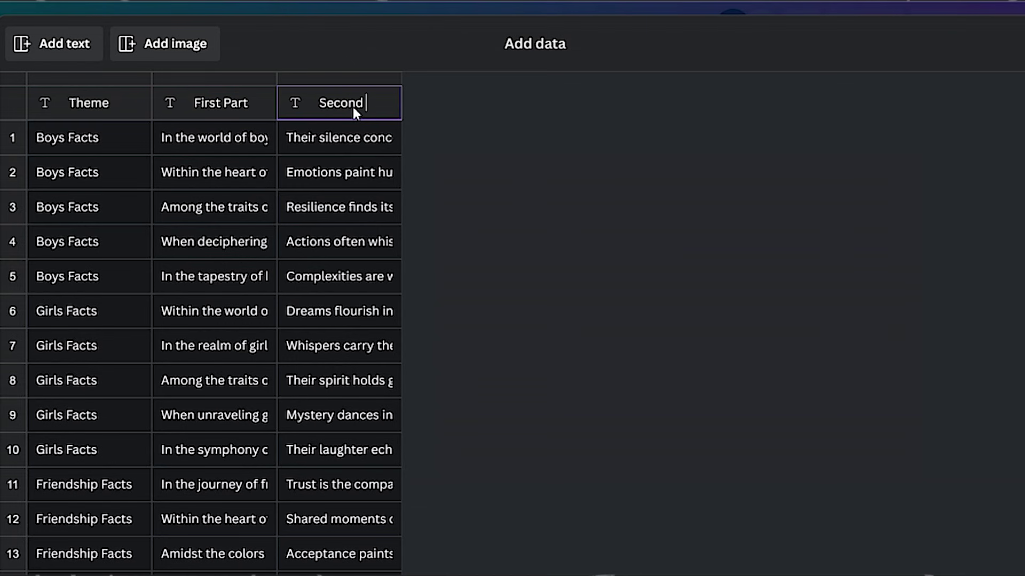
pyautogui.scroll(-10, 635, 370)
pyautogui.click(1014, 532)
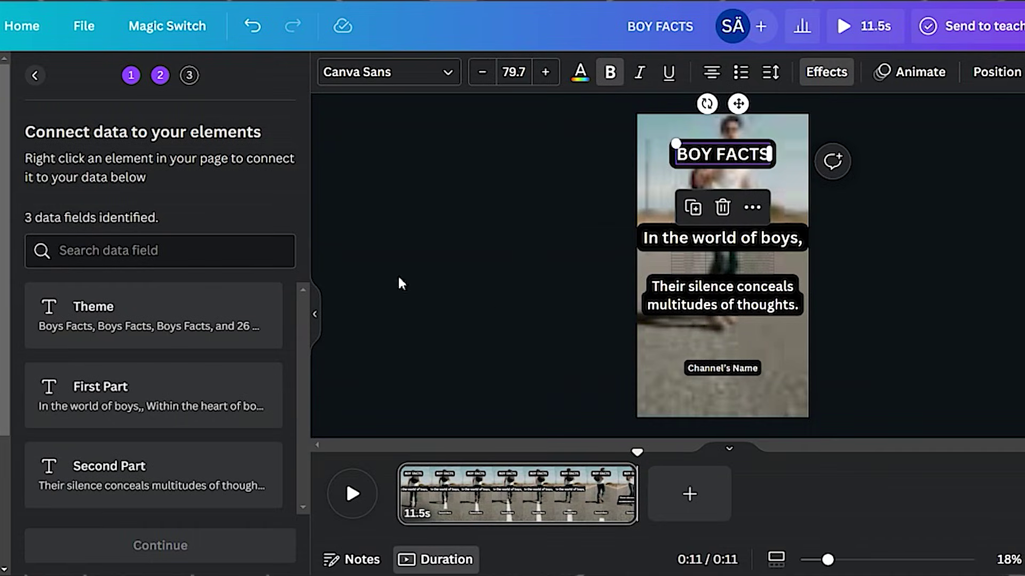
# - Connect the "BOY FACTS" title to Theme, the "In the world of boys," text to First Part and the text below it to Second Part
pyautogui.rightClick(733, 160)
pyautogui.click(811, 334)
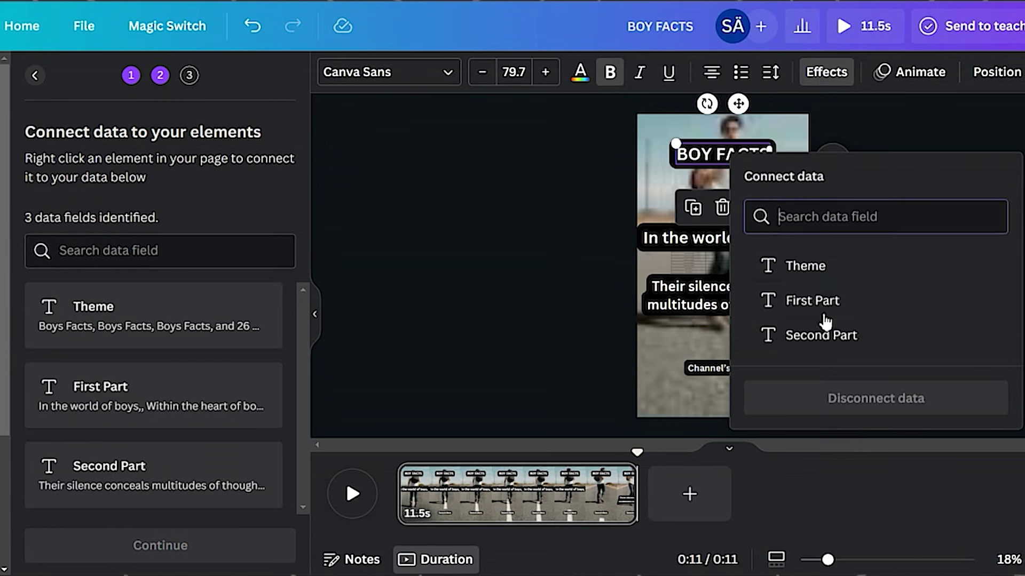
pyautogui.click(801, 265)
pyautogui.rightClick(688, 239)
pyautogui.click(798, 315)
pyautogui.click(767, 391)
pyautogui.rightClick(665, 291)
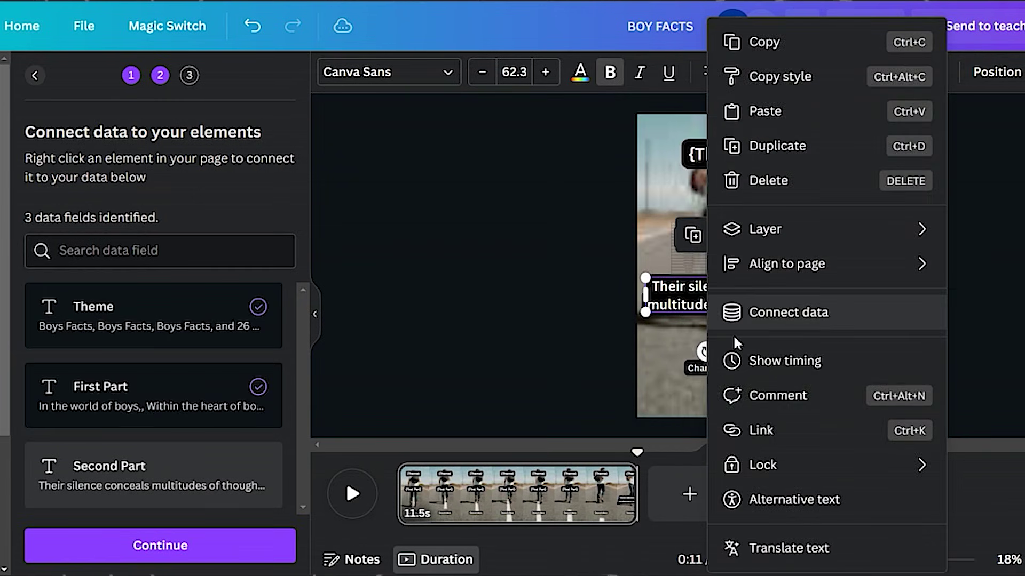
pyautogui.click(808, 312)
pyautogui.click(795, 479)
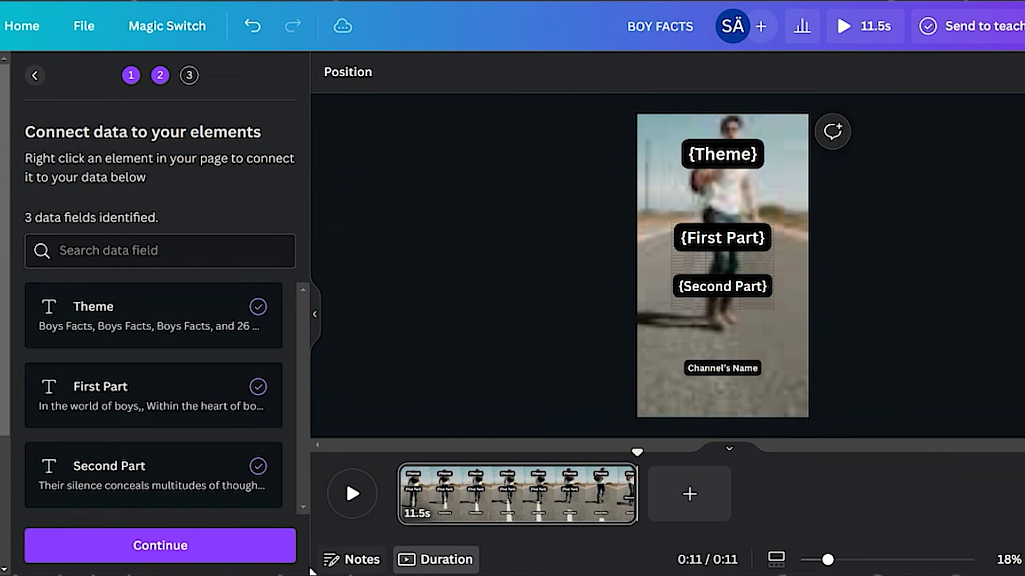
# - Generate the bulk video pages from the connected data and check some pages near the end of the timeline
pyautogui.click(243, 541)
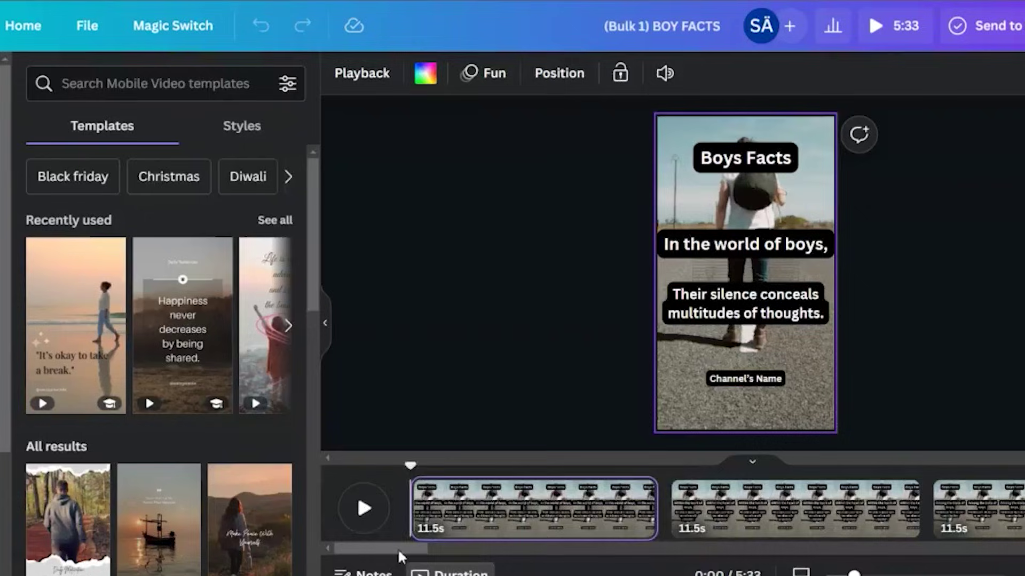
pyautogui.moveTo(405, 554); pyautogui.dragTo(1023, 564)
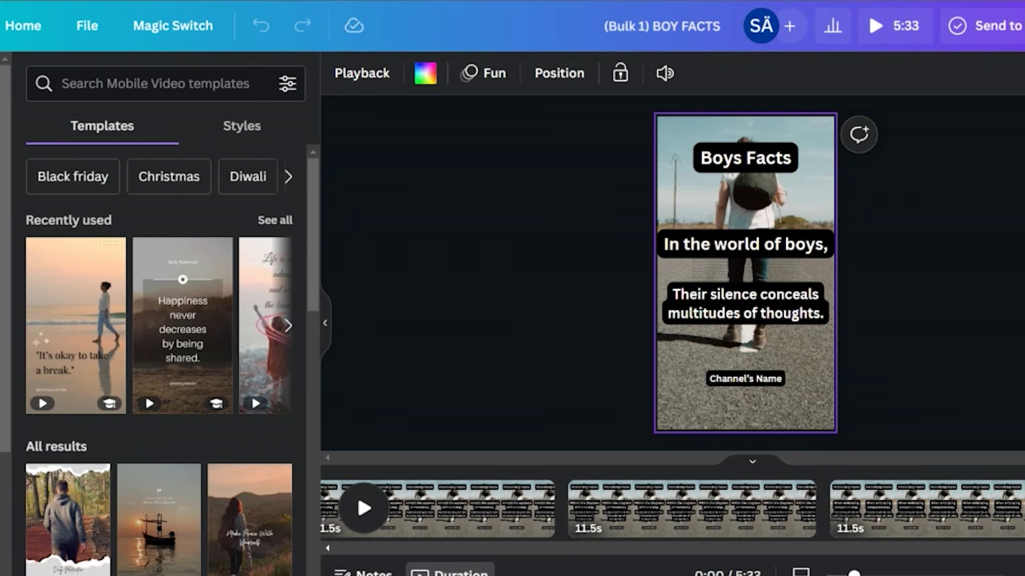
pyautogui.click(773, 520)
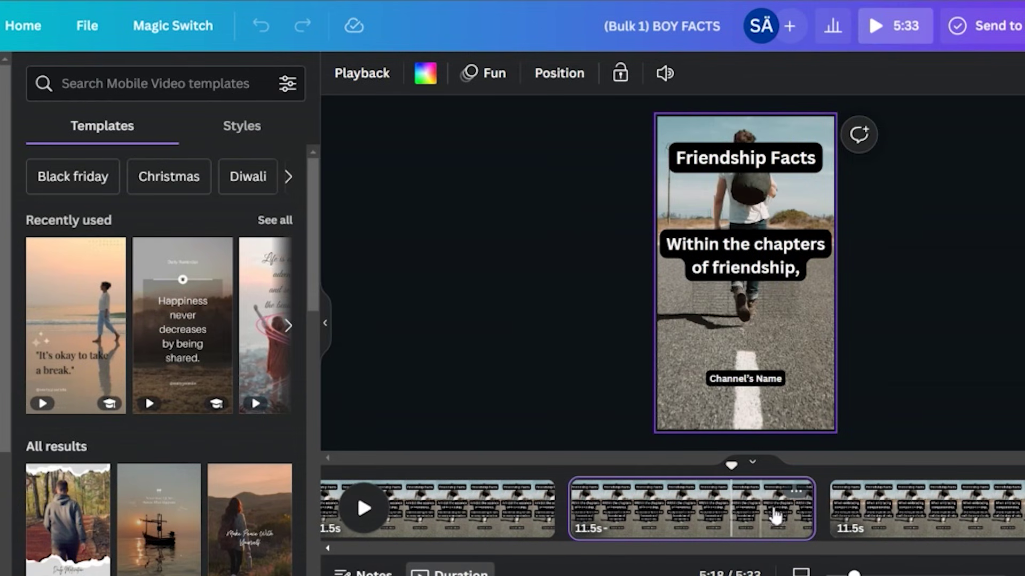
pyautogui.click(473, 527)
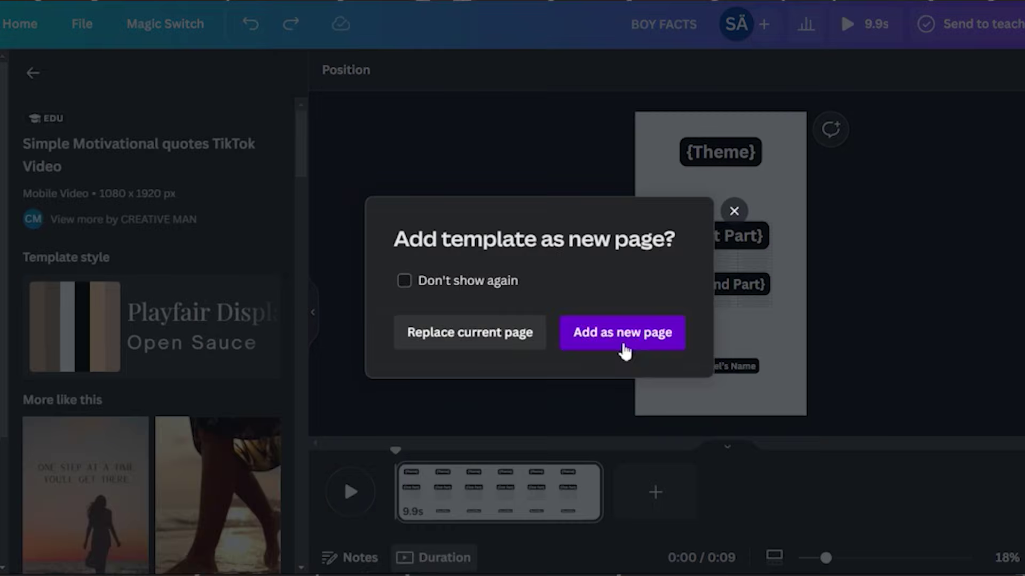
# - Add the "Simple Motivational quotes TikTok Video" template as a new page and select another batch of quote rows in the Quotes Sheet
pyautogui.click(624, 351)
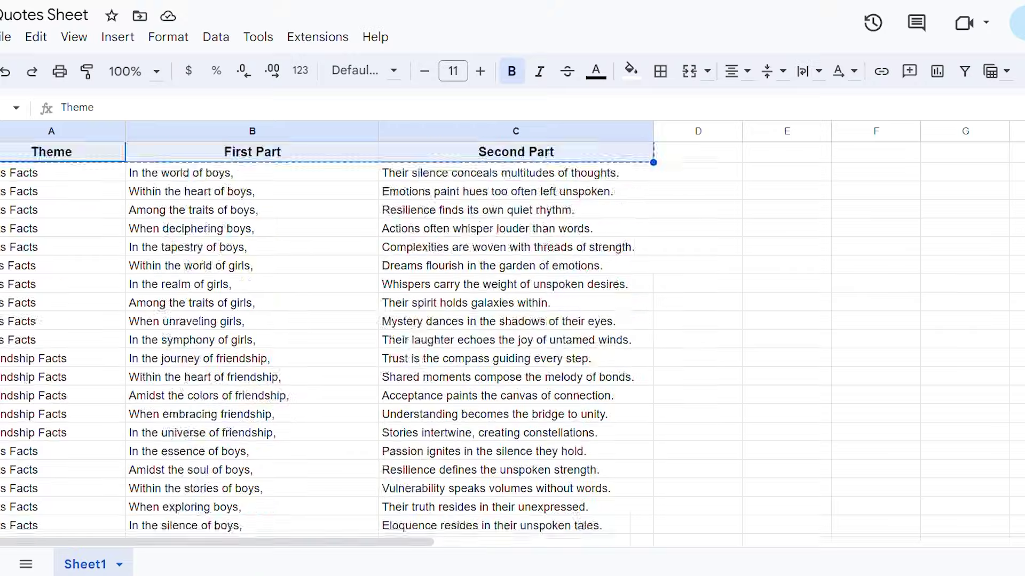
pyautogui.scroll(-5, 374, 347)
pyautogui.moveTo(54, 299); pyautogui.dragTo(352, 483)
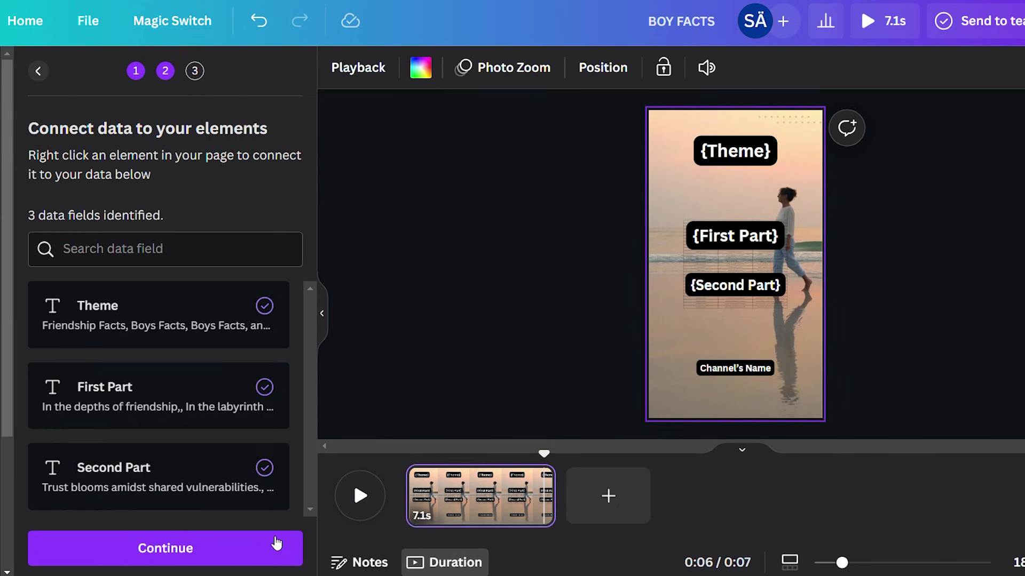
# - Generate the second batch of pages from the beach-background design and look through them on the timeline
pyautogui.click(274, 545)
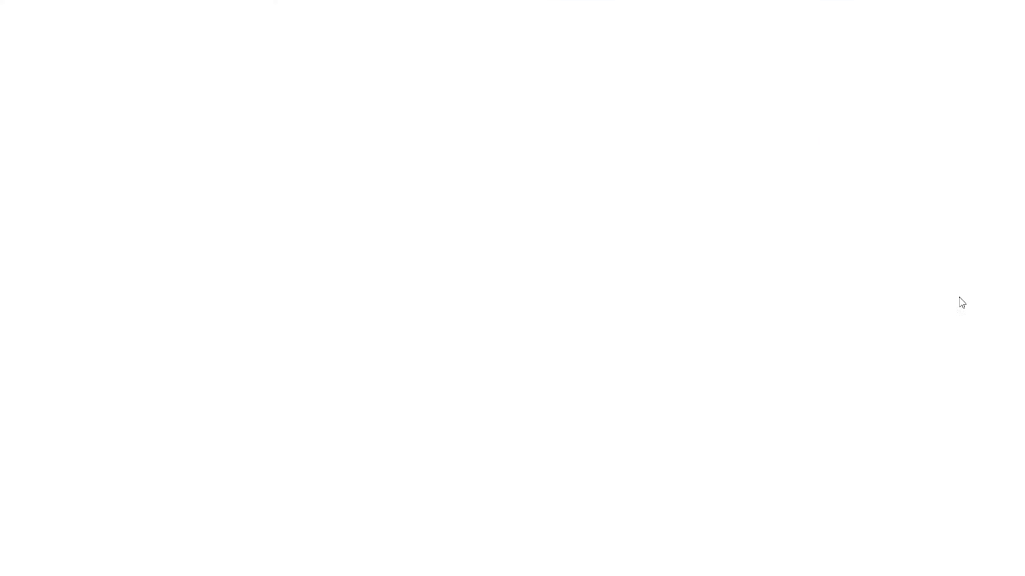
pyautogui.moveTo(507, 535); pyautogui.dragTo(1009, 543)
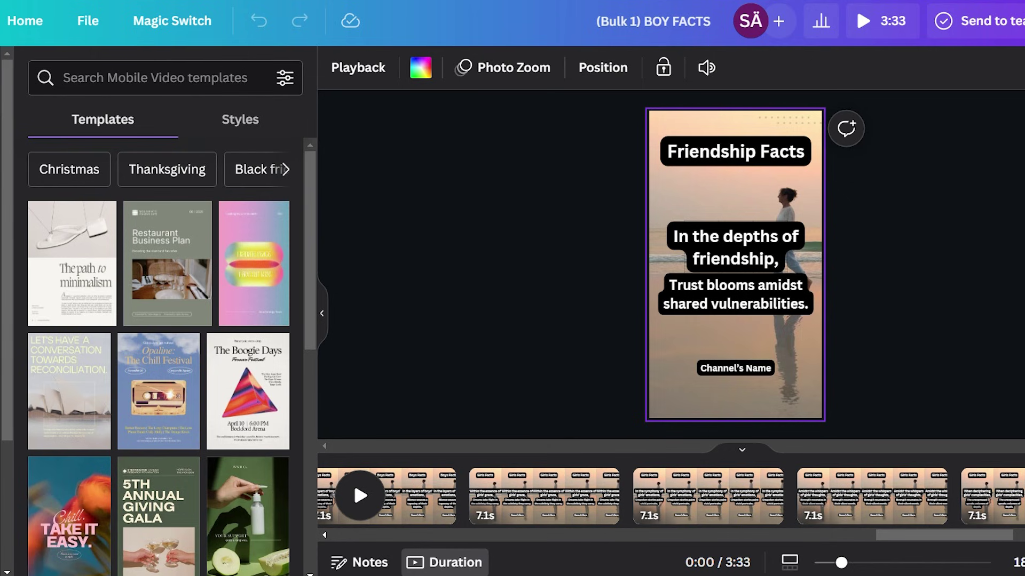
pyautogui.click(835, 464)
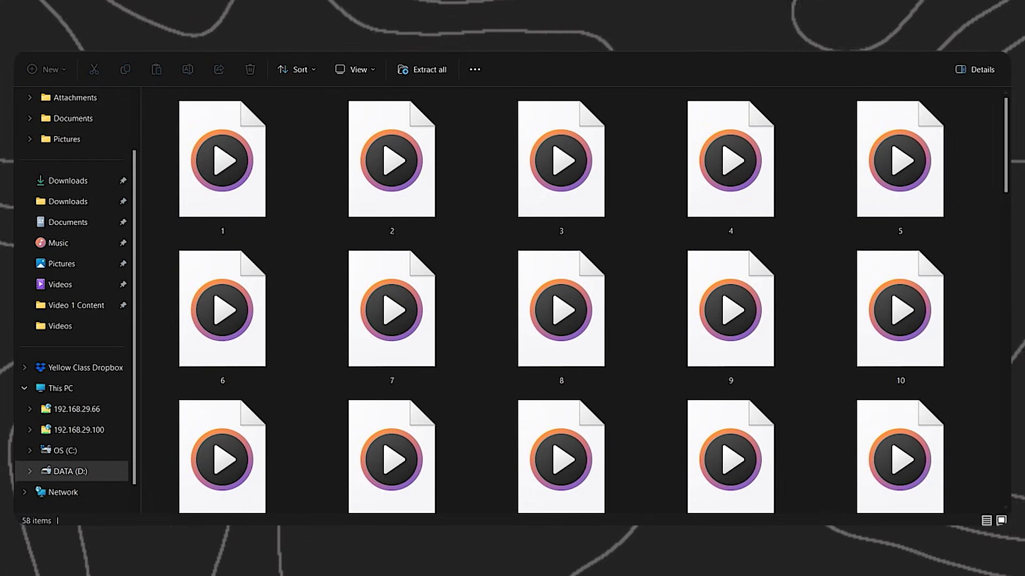
# - Look through the numbered video files in the File Explorer folder
pyautogui.scroll(-10, 574, 302)
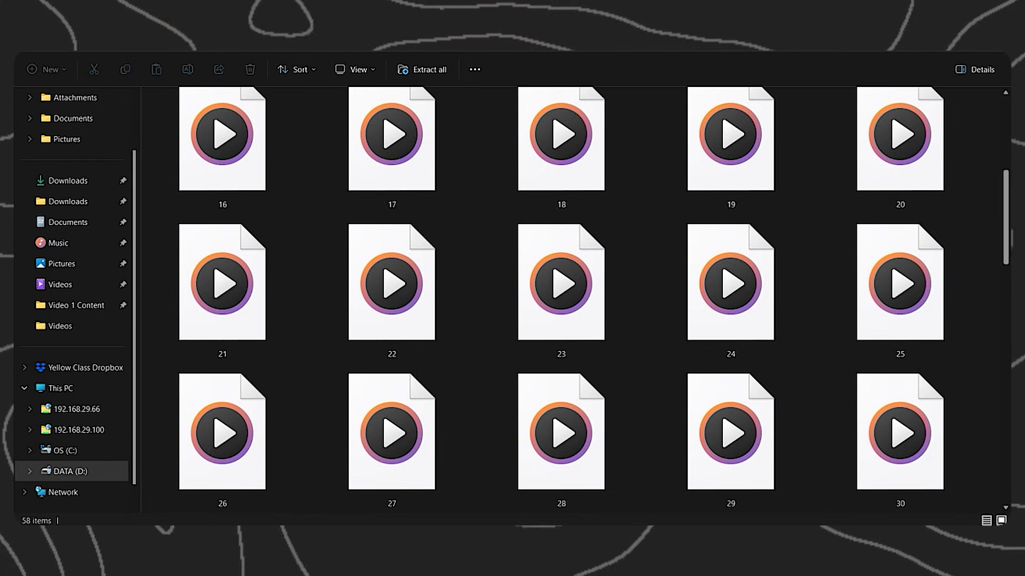
pyautogui.scroll(12, 981, 228)
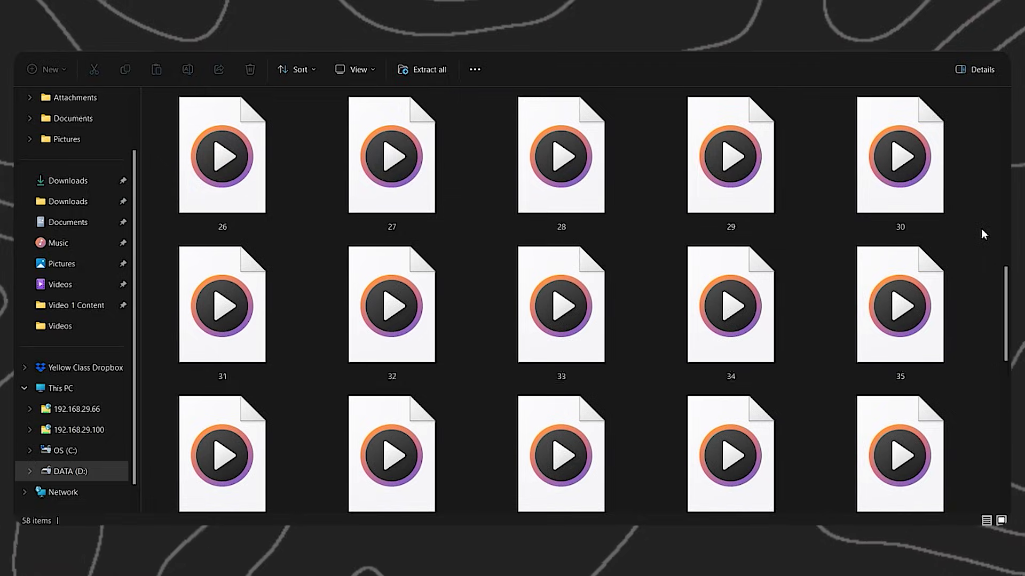